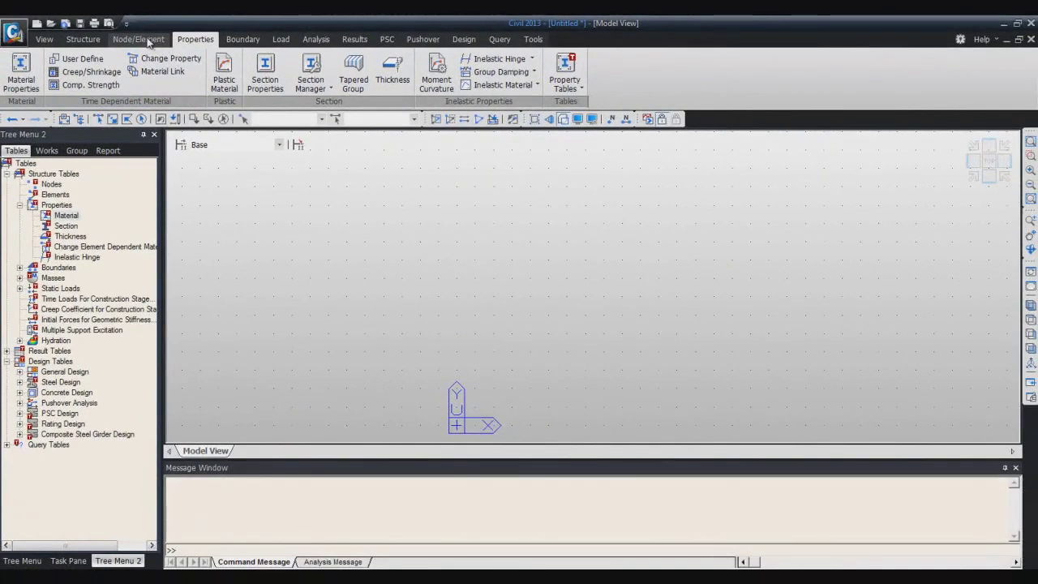
Start the Create Elements form from the Node/Element tools
click(148, 43)
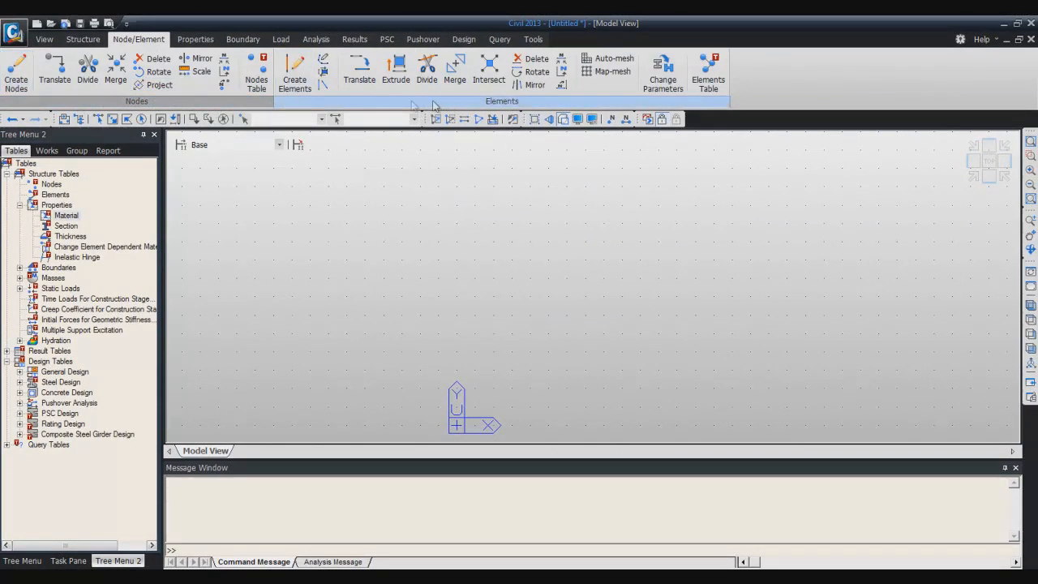
click(295, 71)
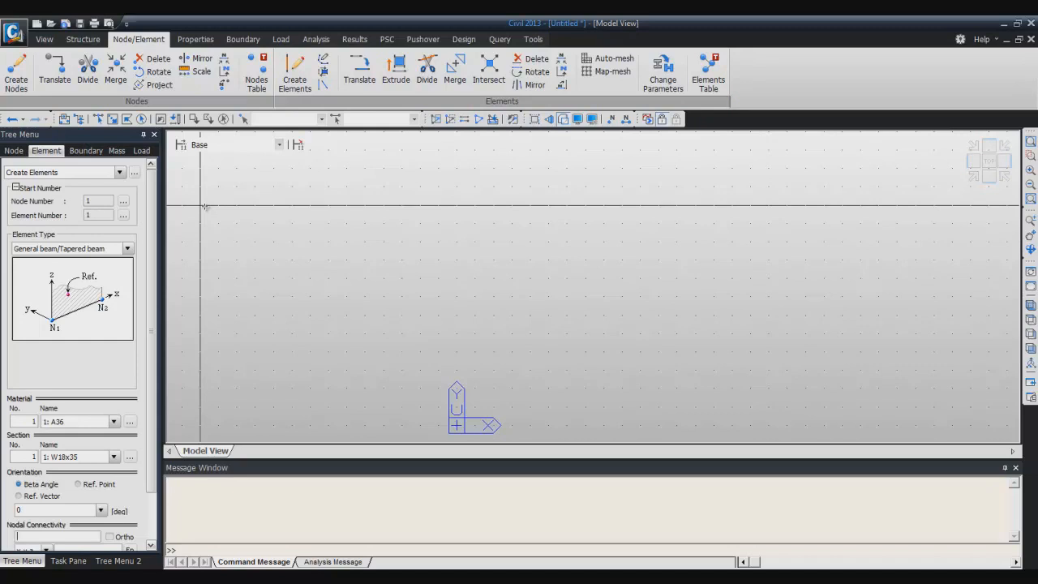
Keep section W18x35 with a 90-degree beta angle and place the first column's base at the origin
click(115, 457)
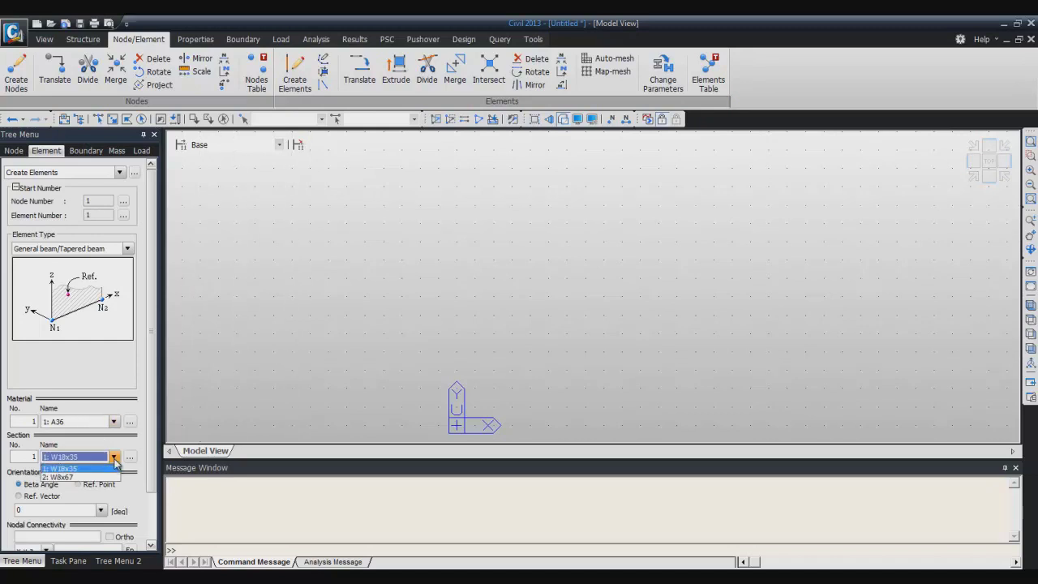
click(80, 478)
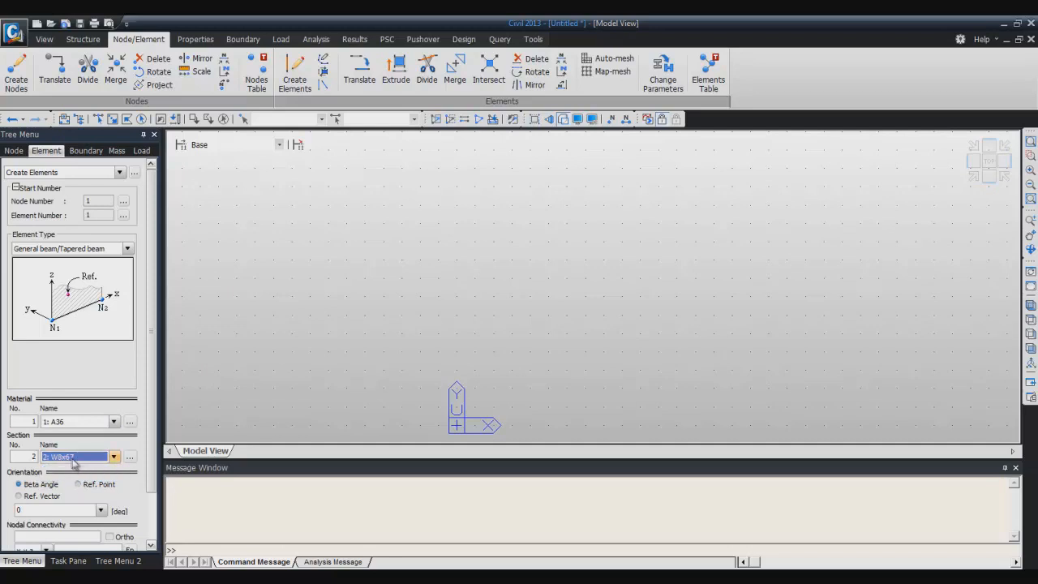
click(114, 457)
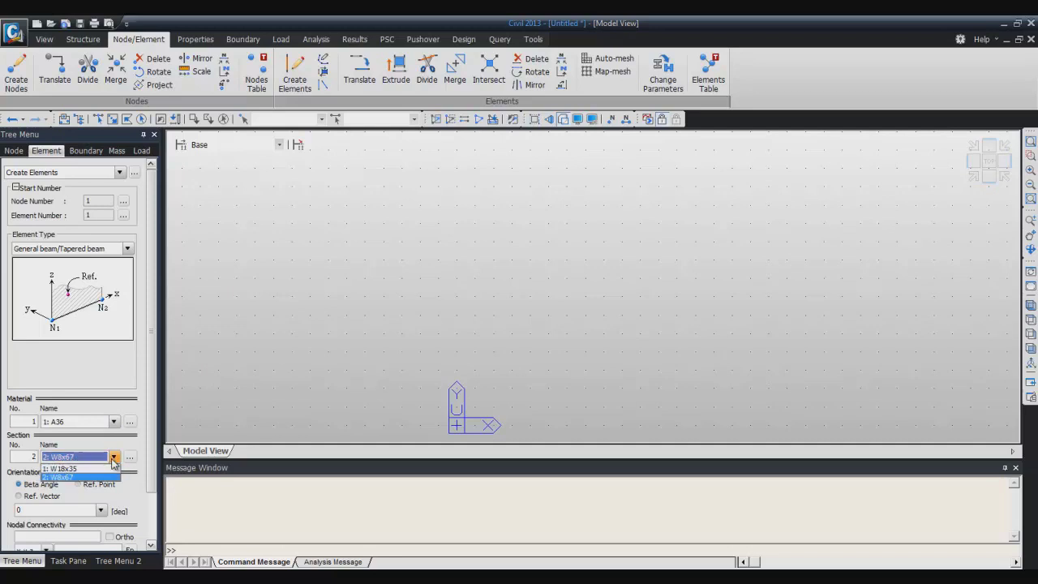
click(86, 469)
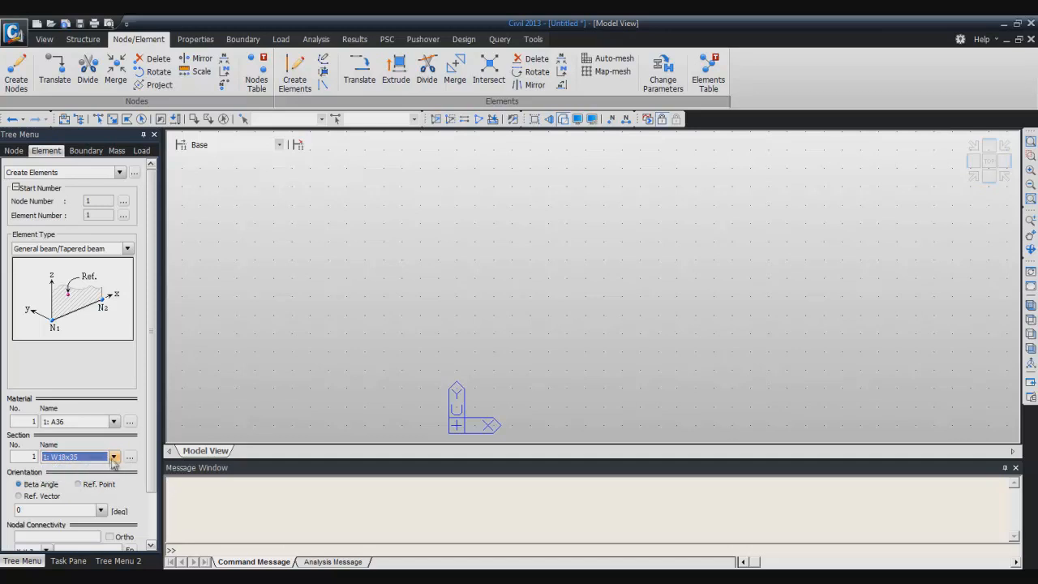
scroll(154, 413, down, 3)
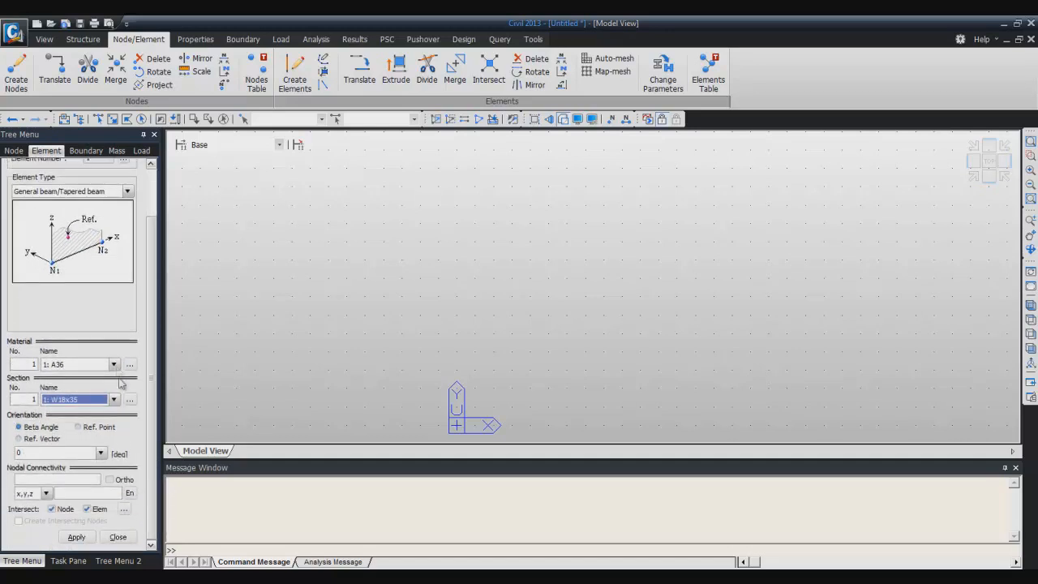
click(101, 453)
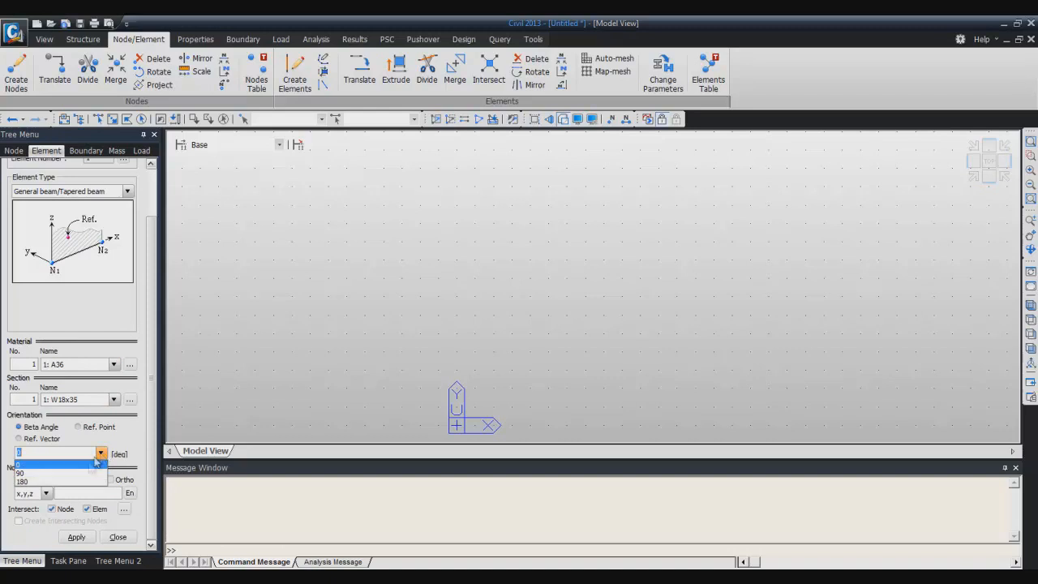
click(89, 478)
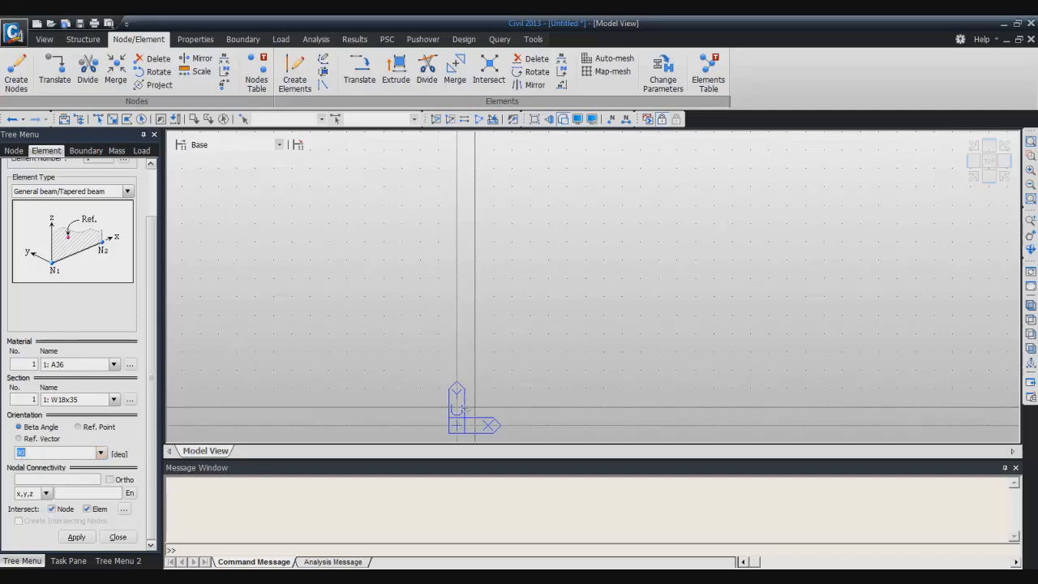
click(457, 425)
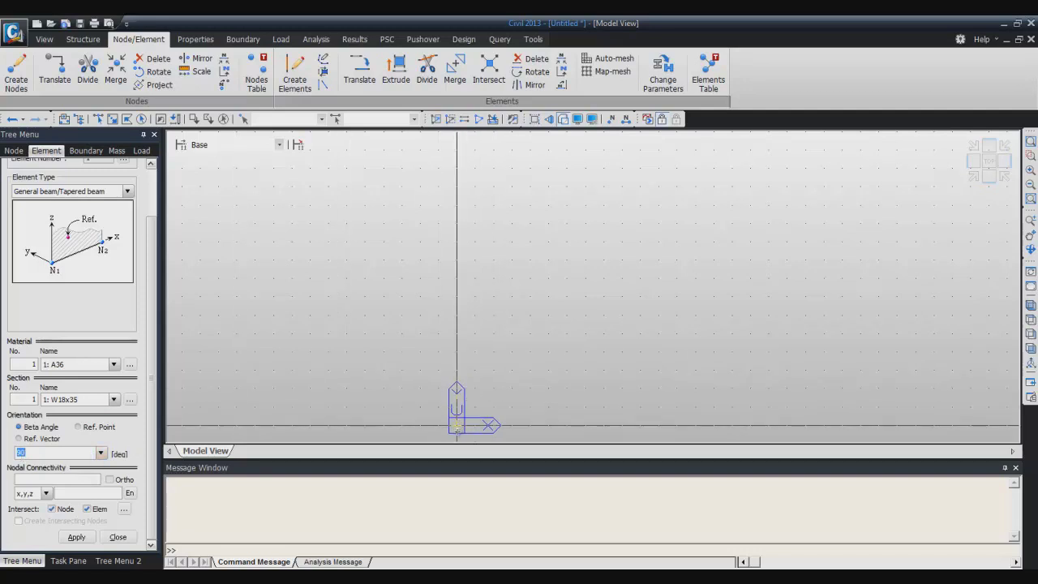
Draw three equally spaced vertical W18x35 columns from base to top nodes
click(457, 316)
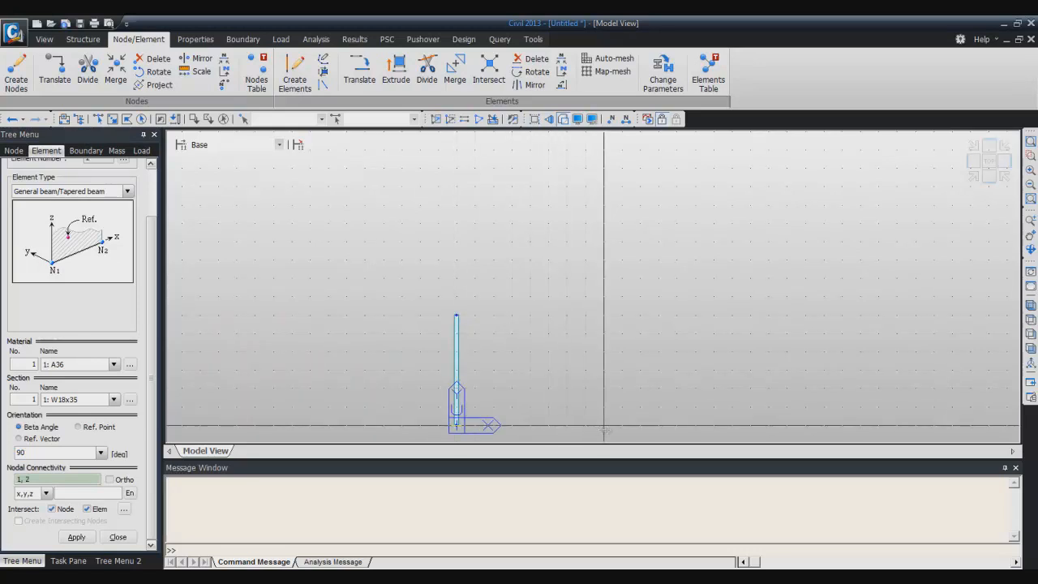
click(640, 425)
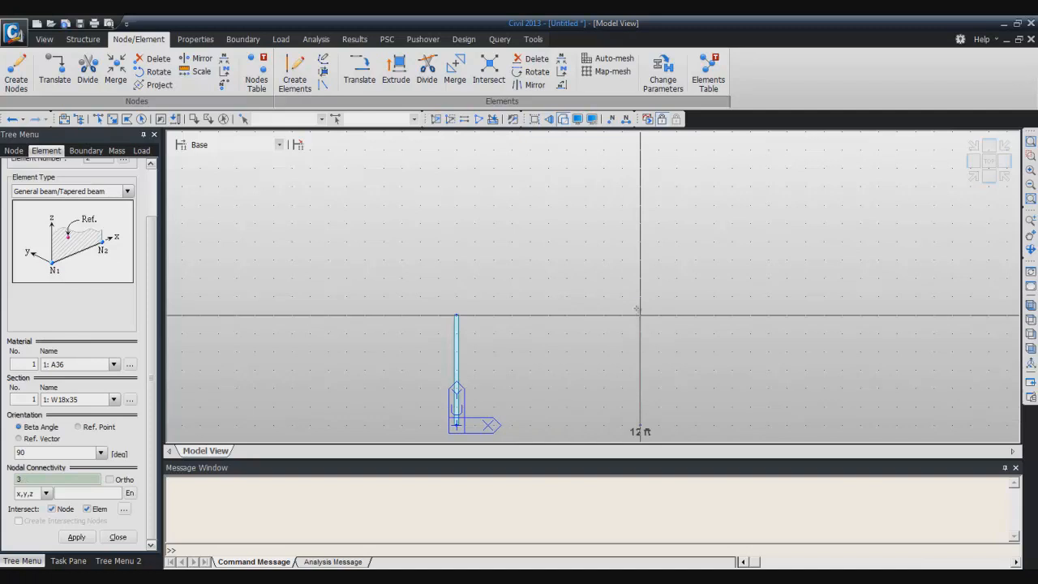
click(640, 316)
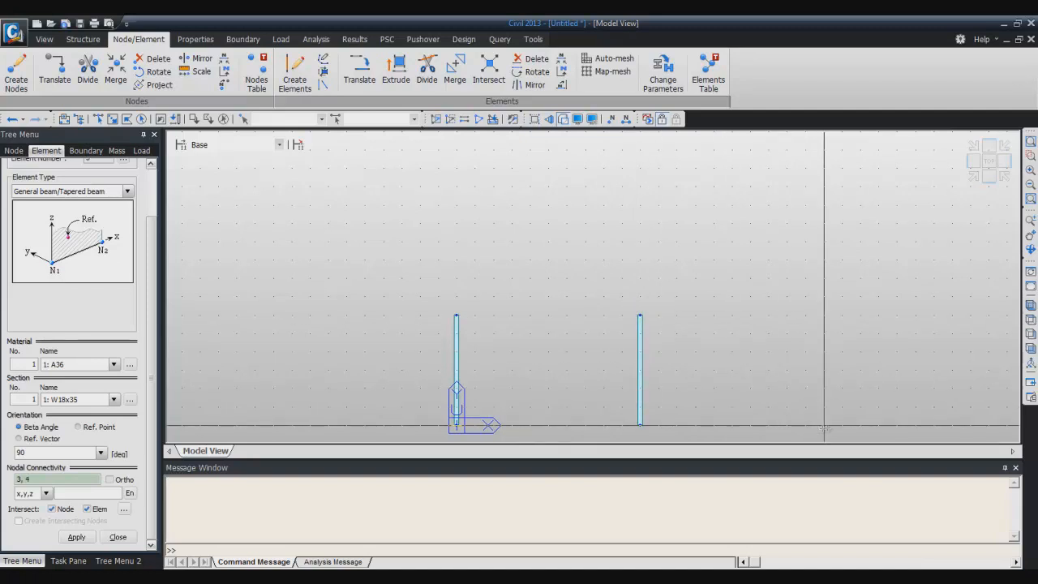
click(823, 425)
click(824, 315)
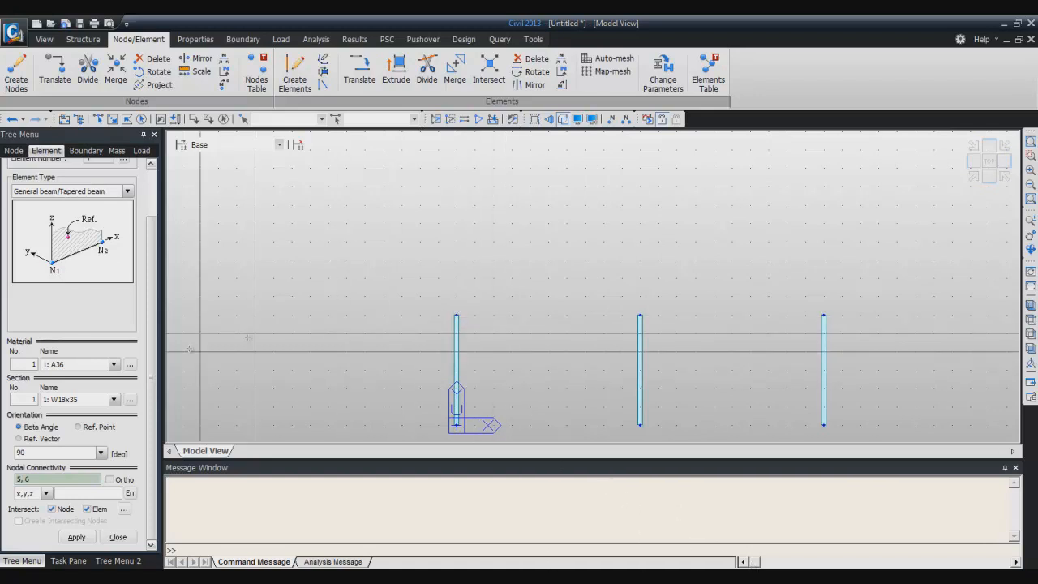
click(115, 400)
Draw a W8x67 roof beam across the column tops and show the frame in isometric view
click(101, 420)
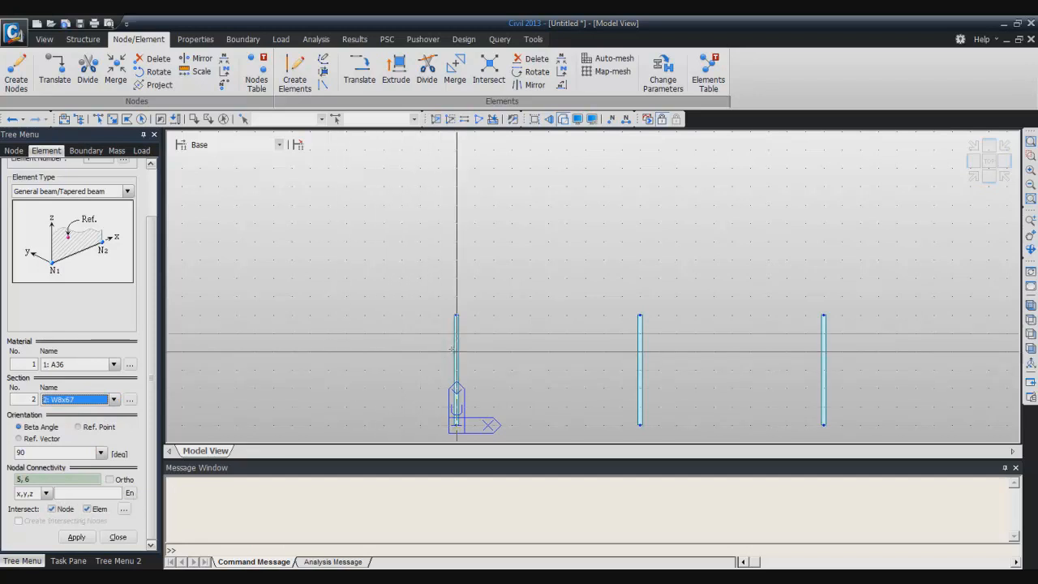
click(457, 315)
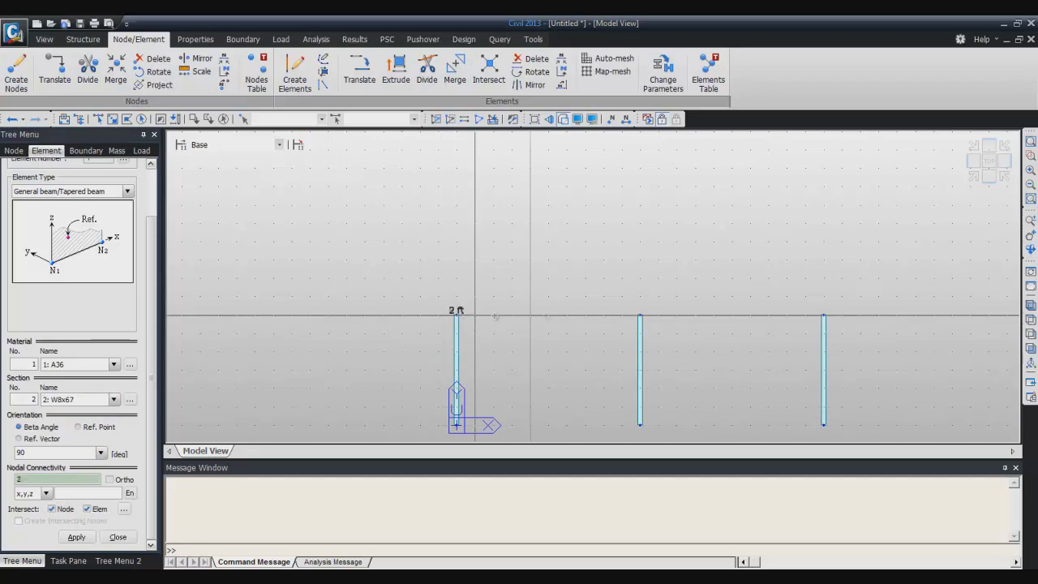
click(823, 315)
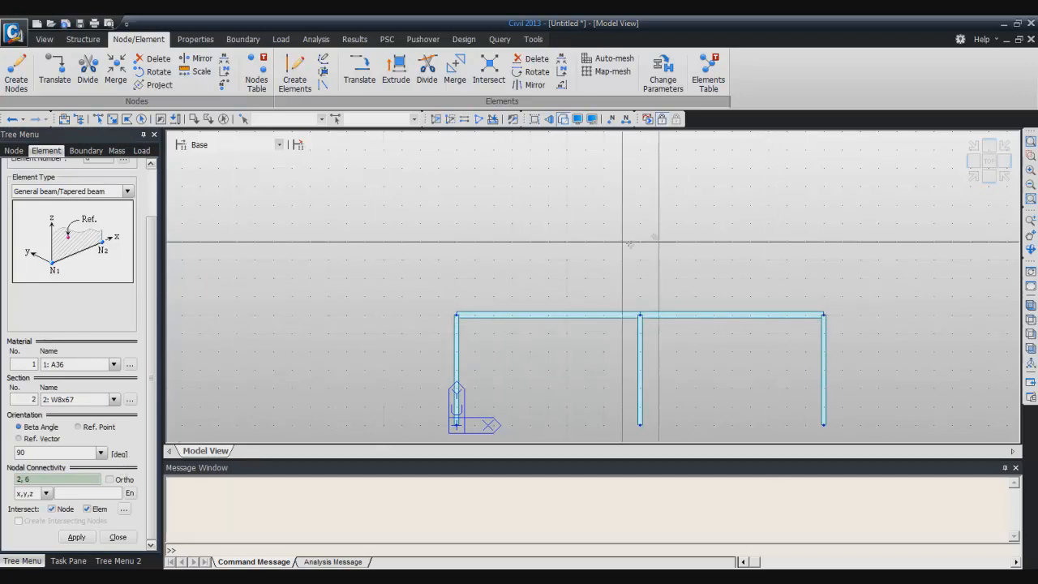
click(1032, 306)
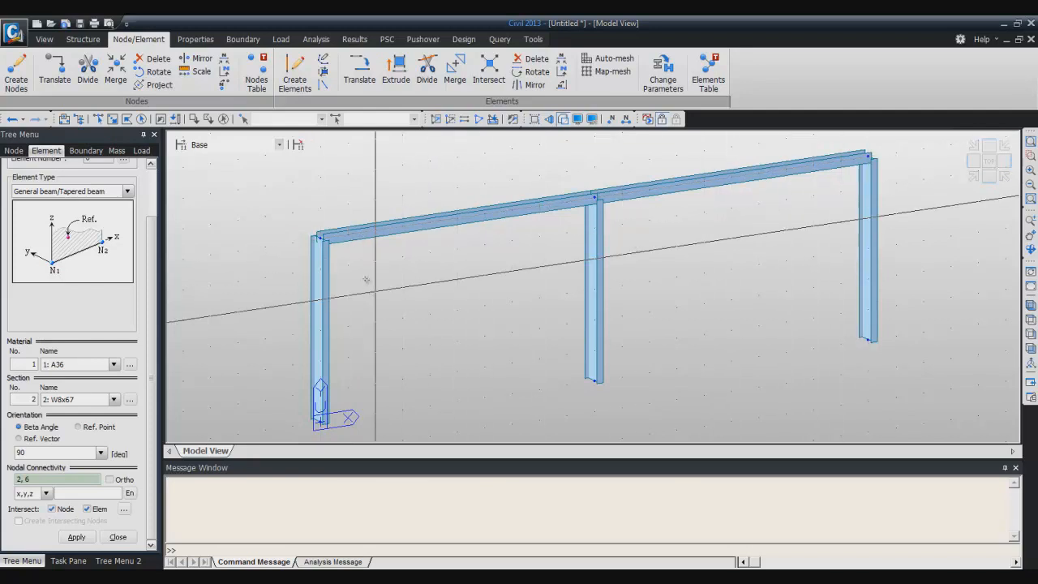
Close Create Elements and show the Works tree listing 6 nodes, 5 beams, A36 and two sections
click(117, 537)
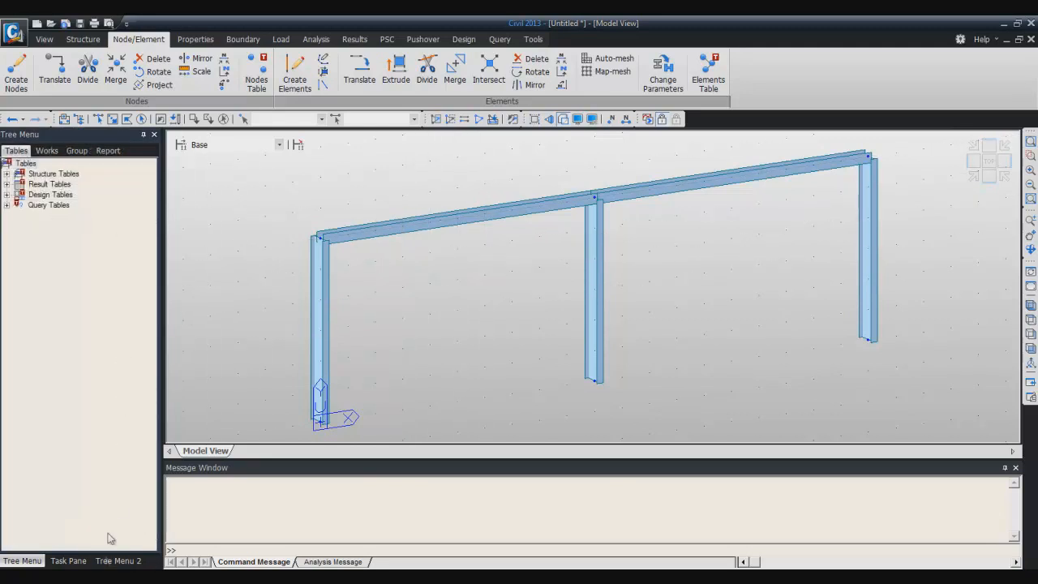
click(121, 561)
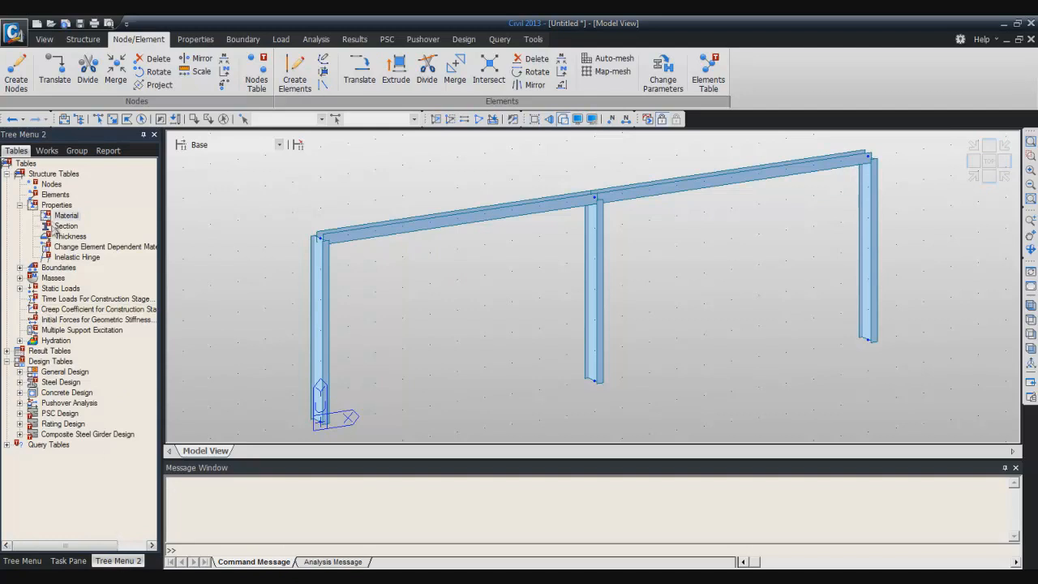
click(68, 561)
click(117, 561)
click(46, 151)
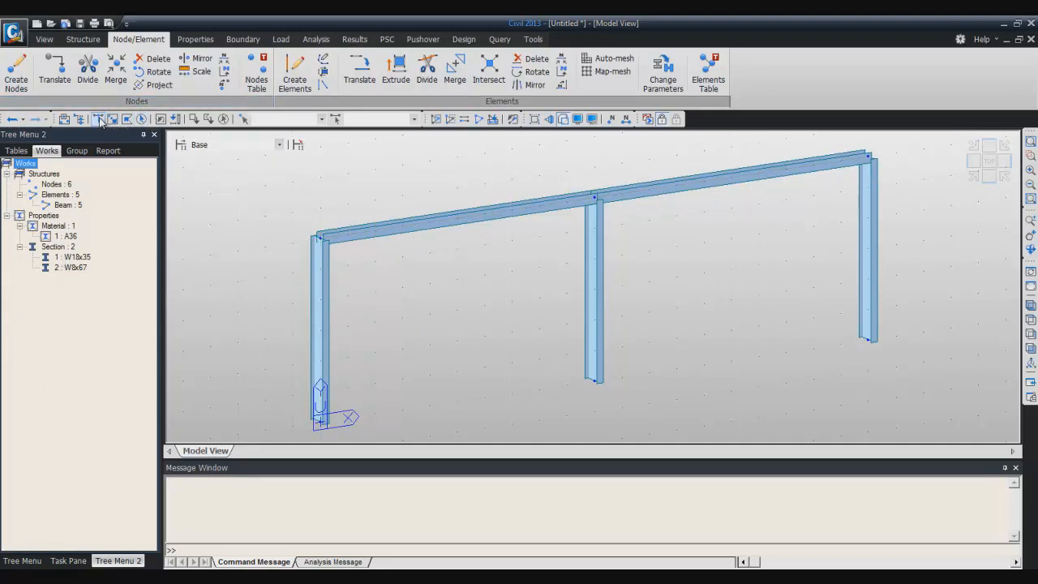
click(98, 119)
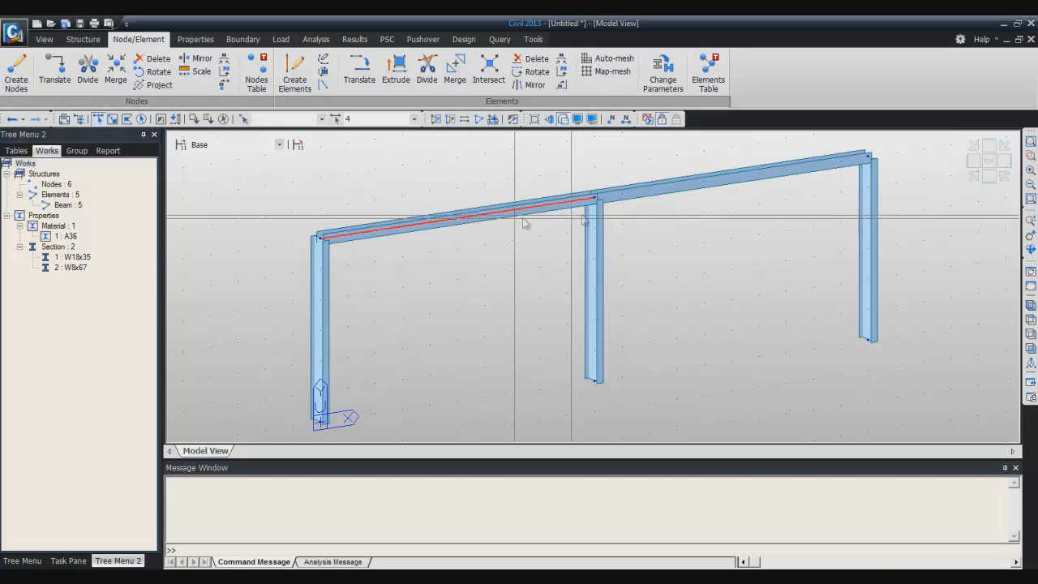
Drag the W18x35 section from the Works tree onto the two selected roof beams
click(656, 185)
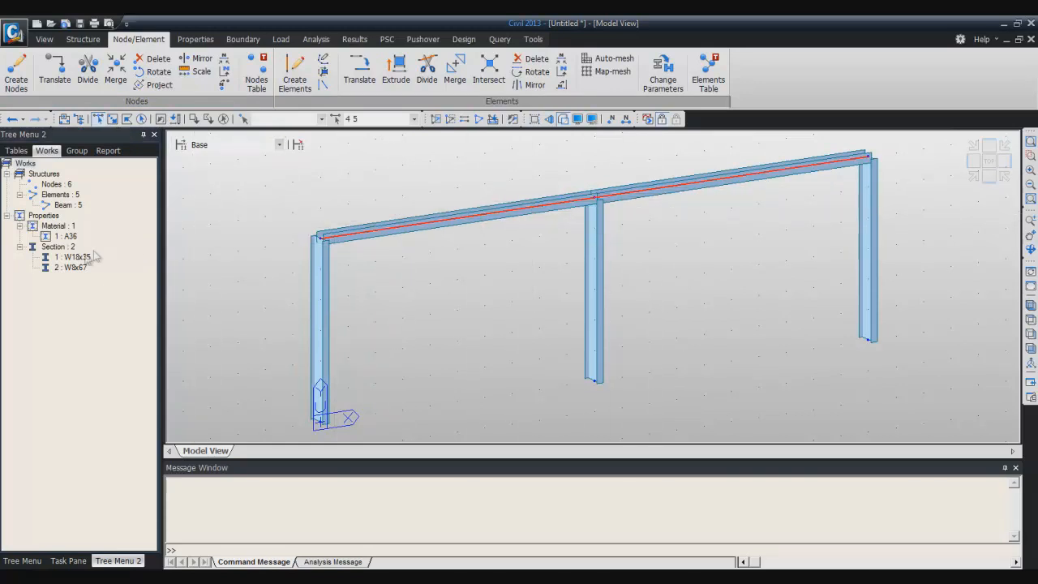
drag(81, 270, 377, 235)
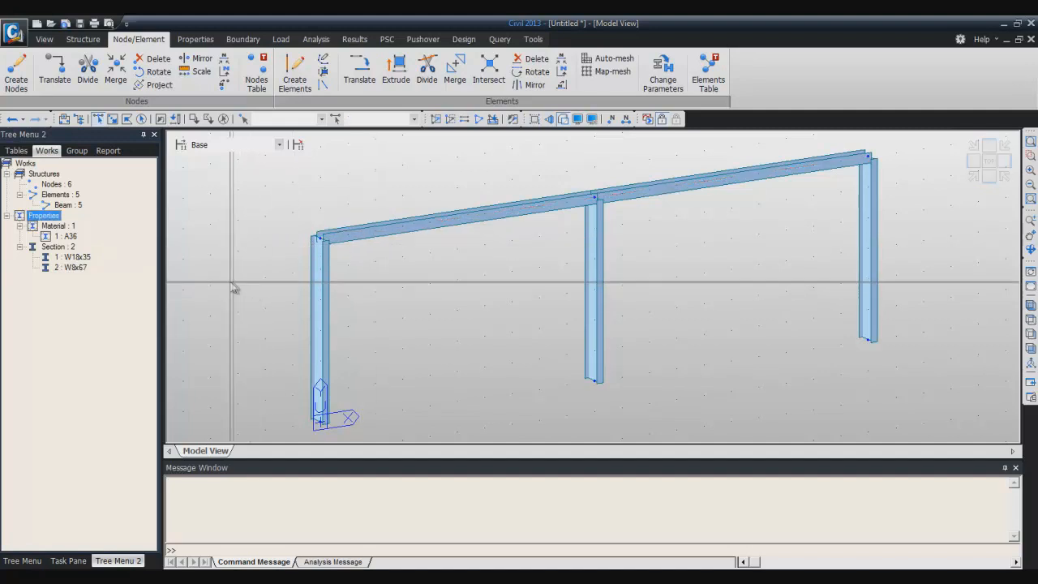
click(376, 230)
click(629, 199)
drag(73, 257, 353, 234)
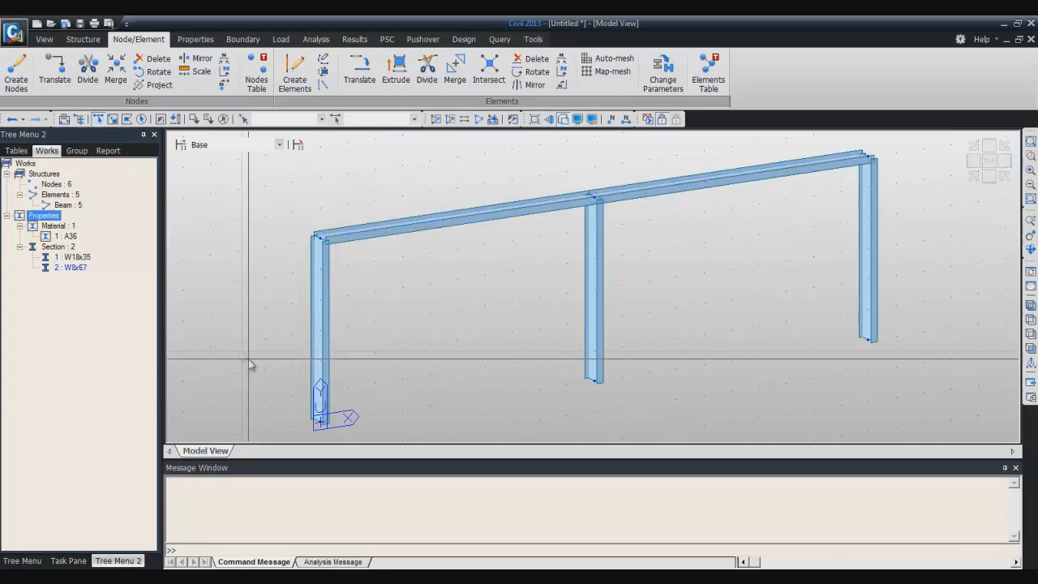
Drag the W8x67 section from the Works tree onto the three selected columns
click(325, 280)
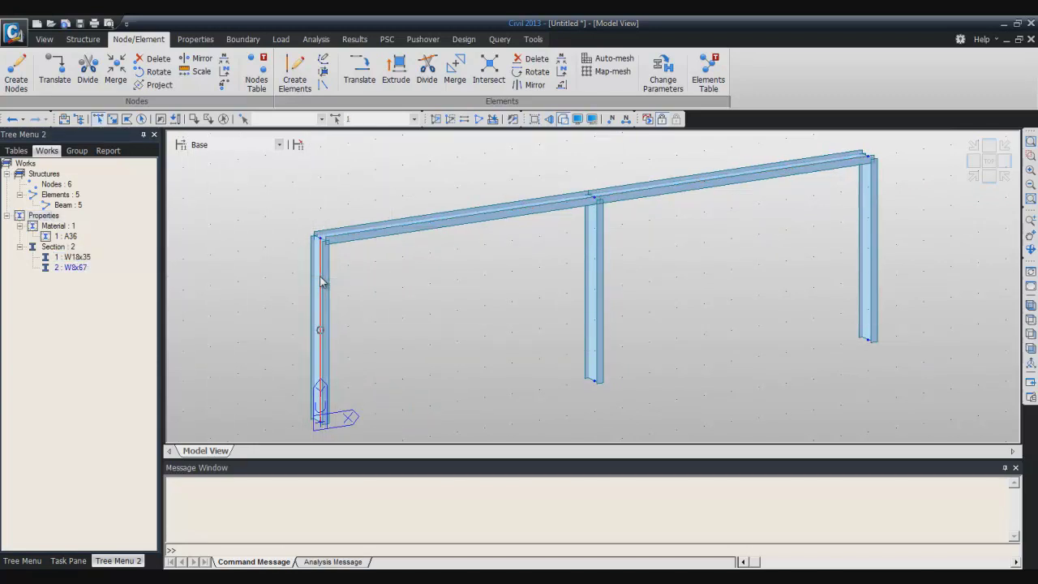
click(595, 270)
click(868, 235)
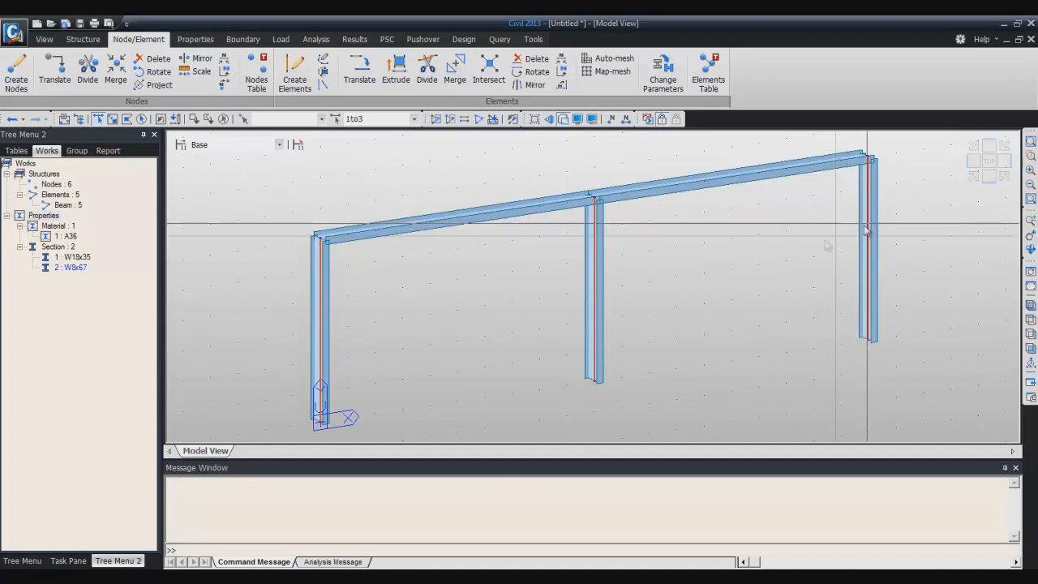
drag(84, 260, 313, 292)
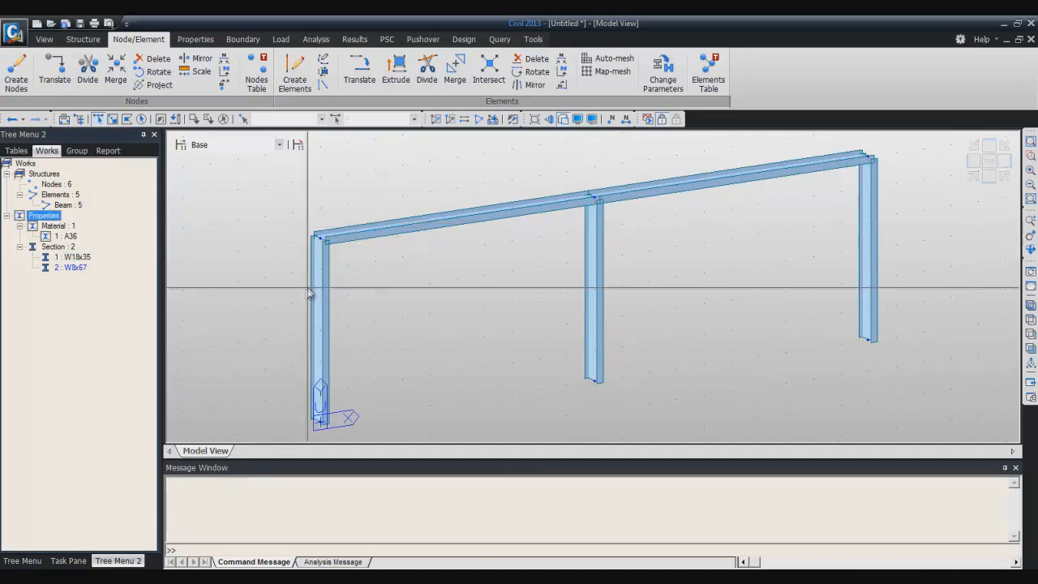
click(324, 285)
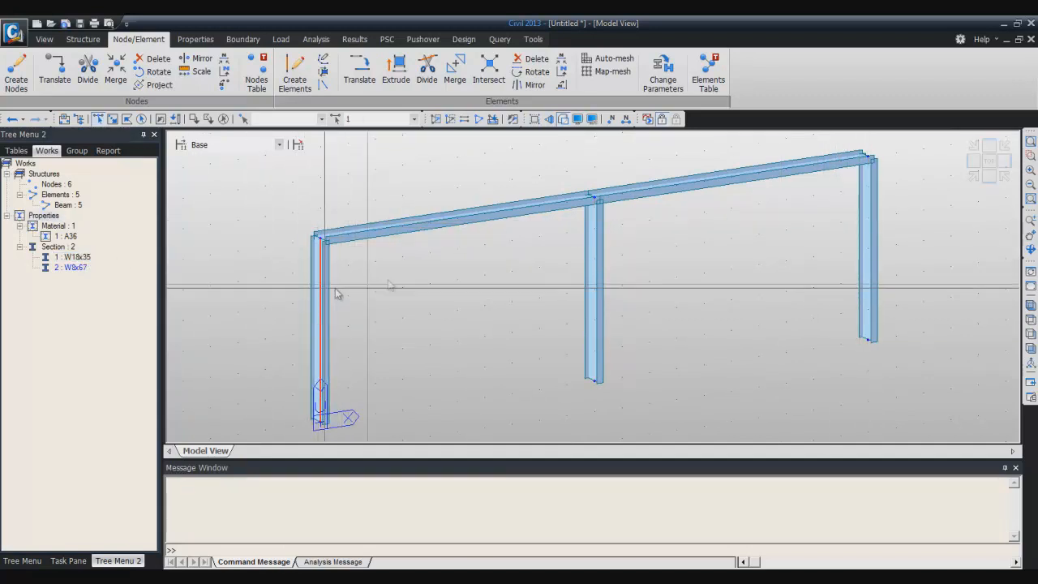
click(595, 271)
click(866, 243)
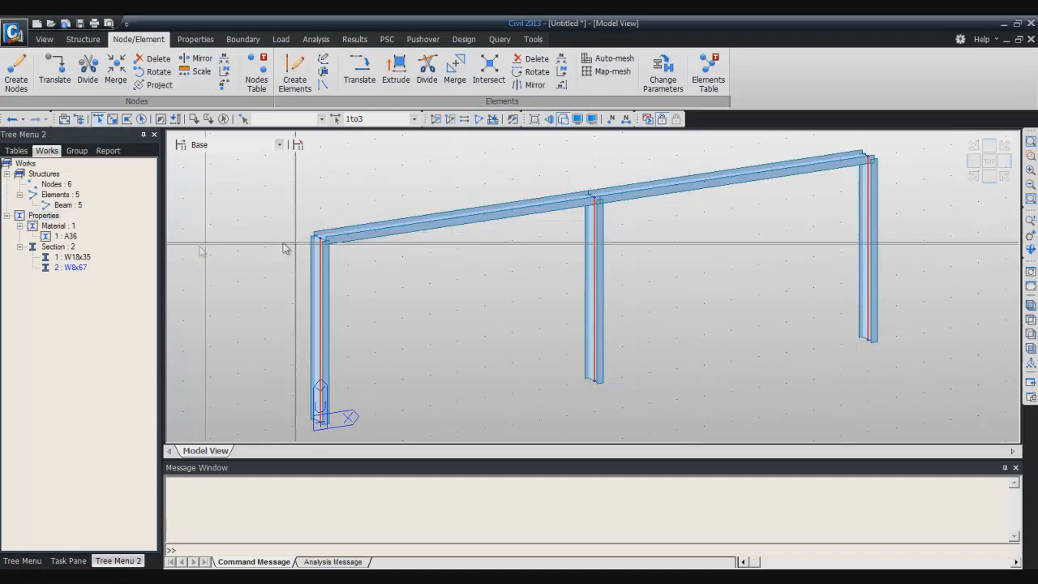
click(80, 268)
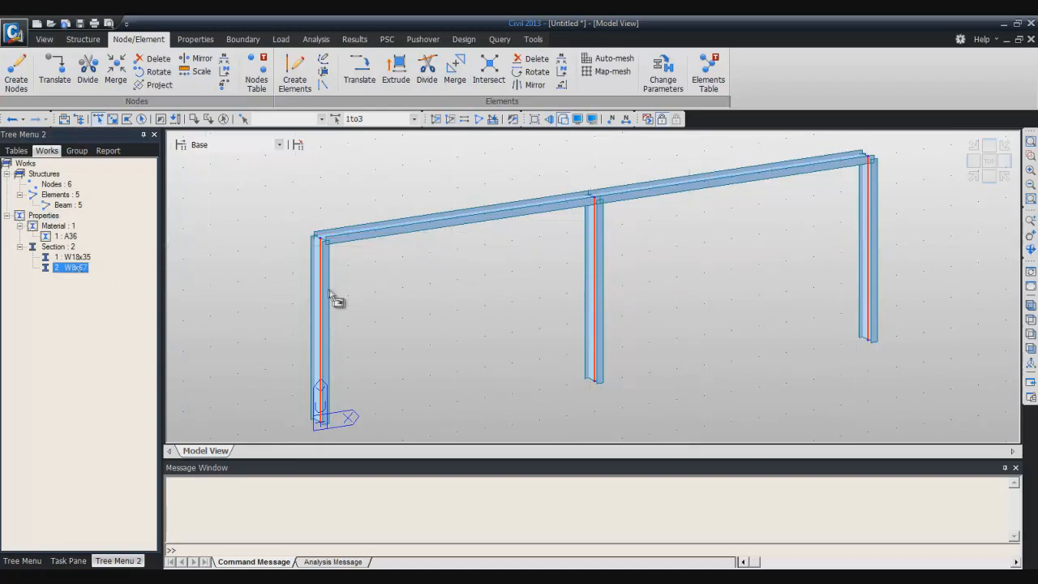
drag(105, 280, 334, 297)
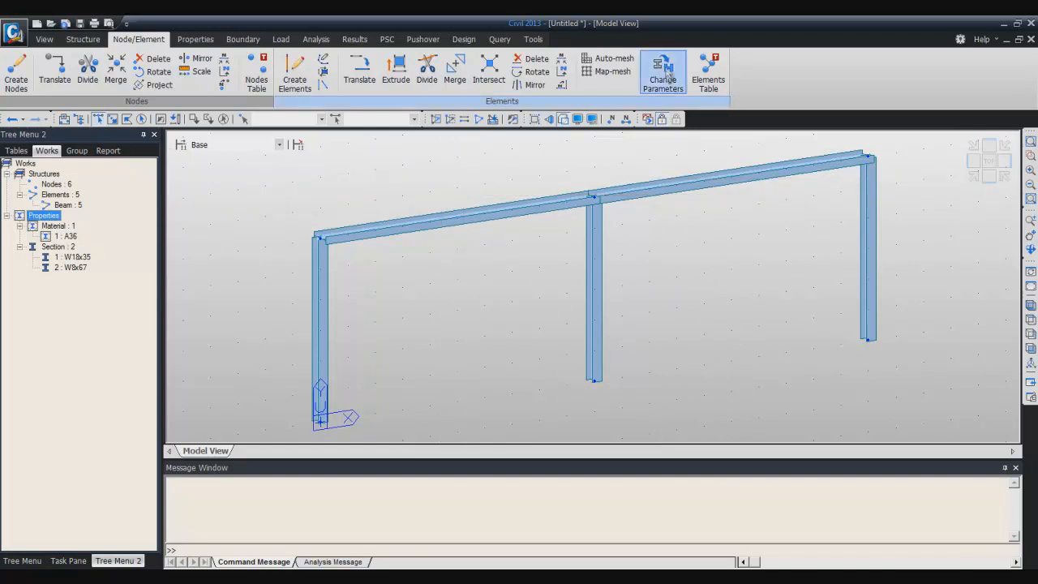
Change the local-axis beta angle of roof beams 4 and 5 via Change Parameters, then close the panel
click(661, 75)
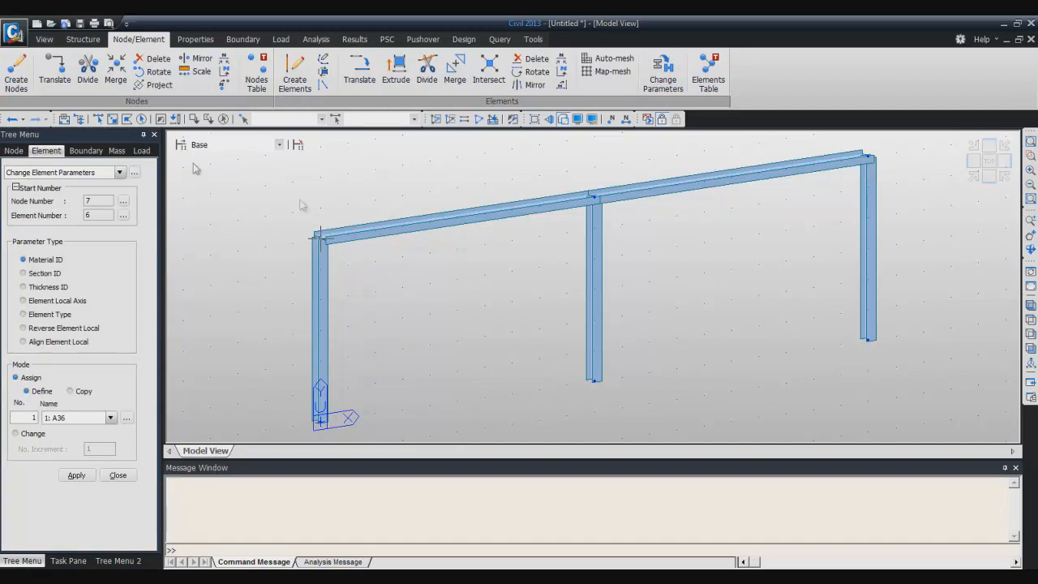
click(99, 119)
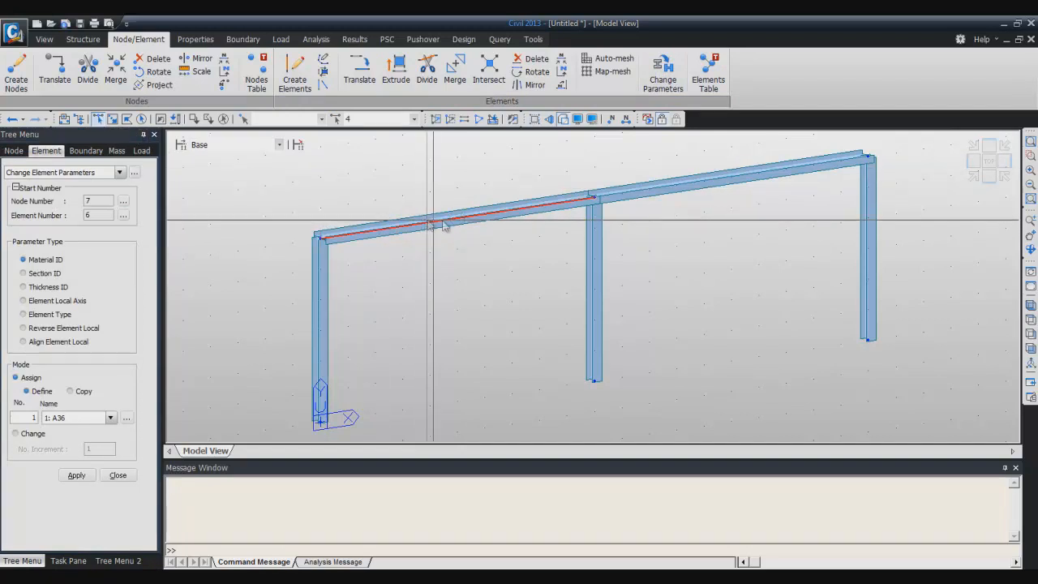
click(632, 188)
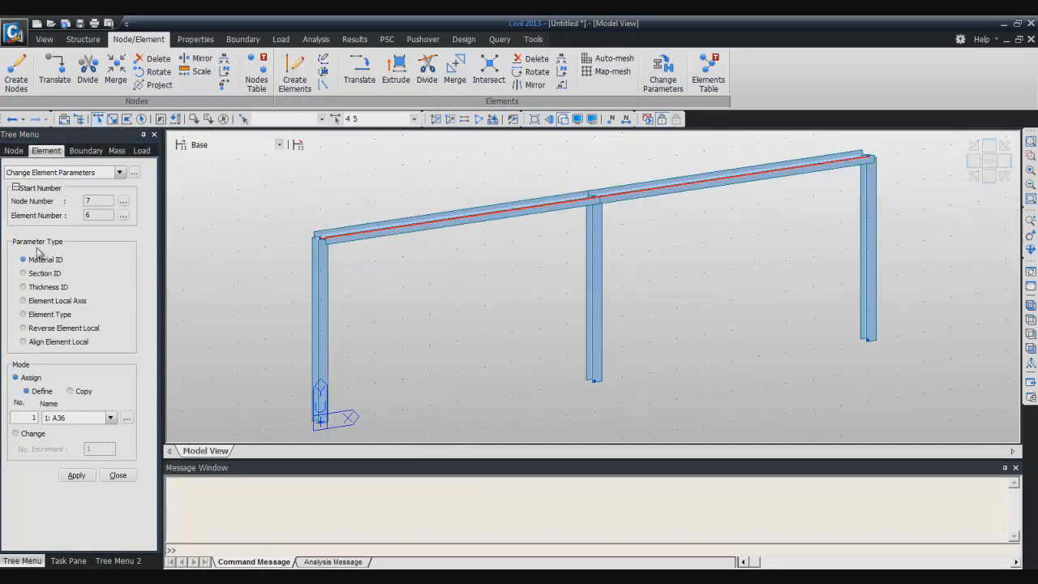
click(23, 300)
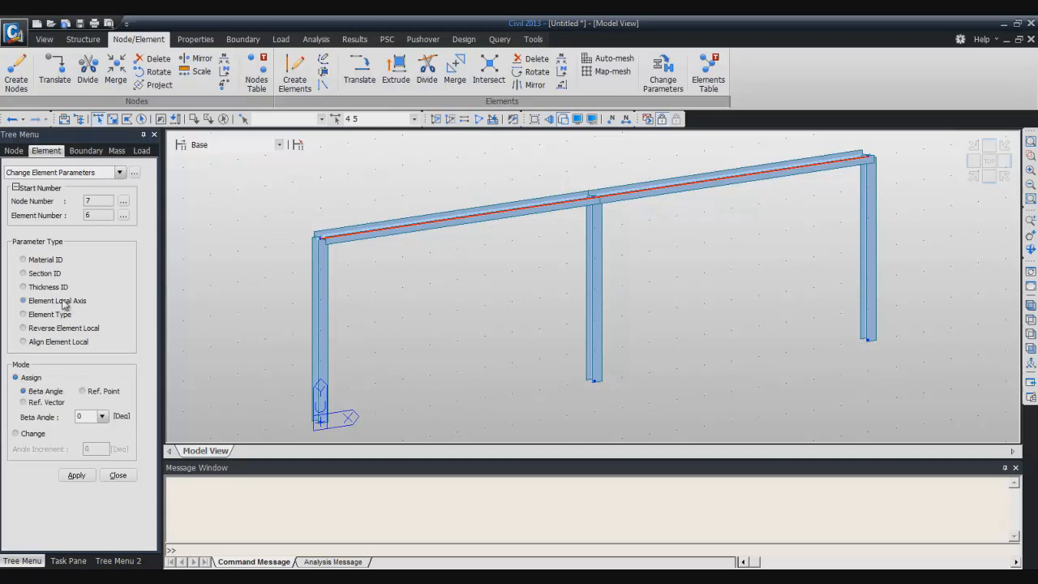
click(104, 421)
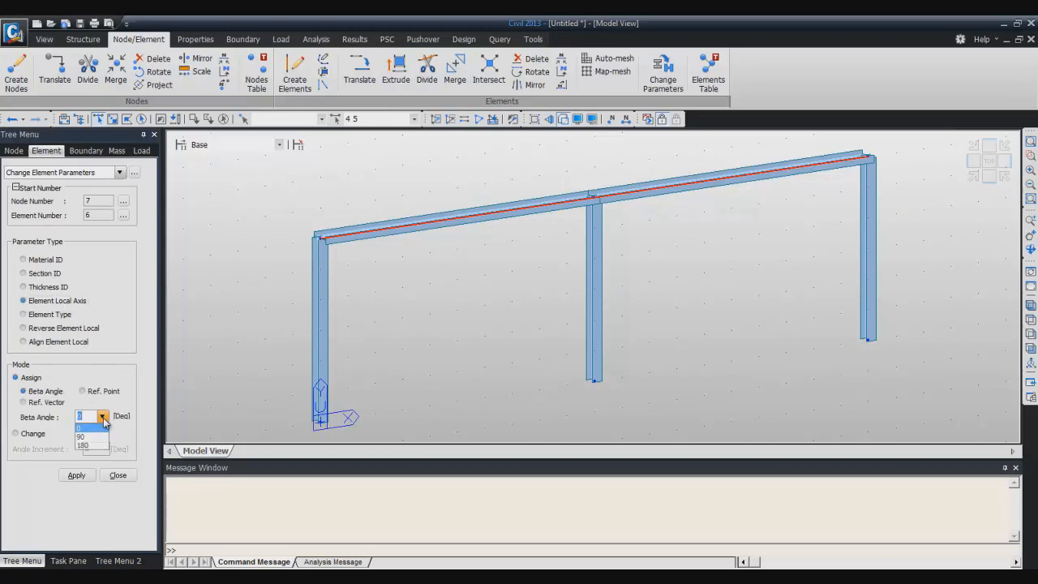
click(97, 430)
click(76, 475)
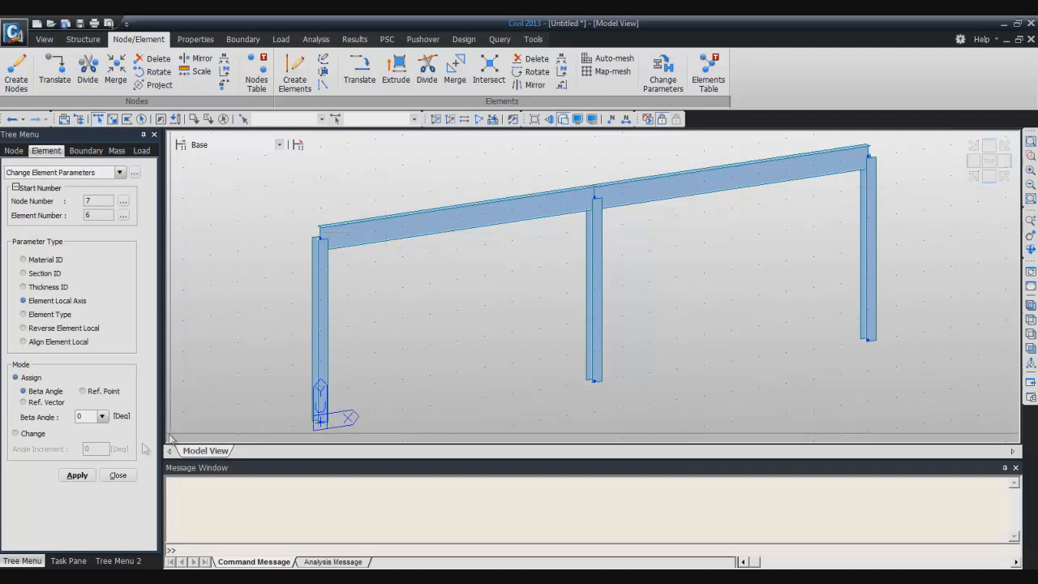
click(118, 476)
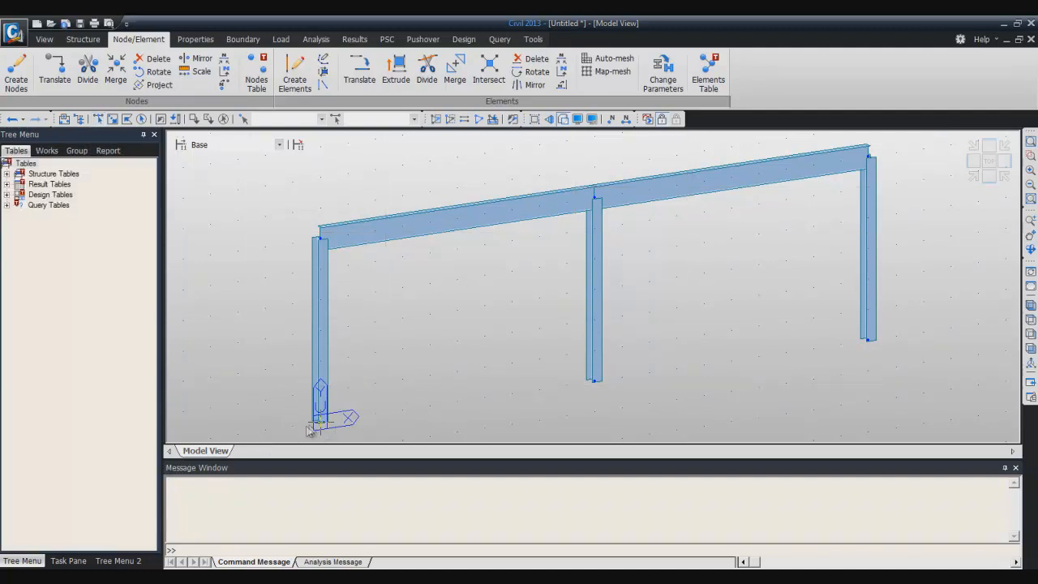
Switch the display from UCS to GCS axes and draw the model solid
click(84, 40)
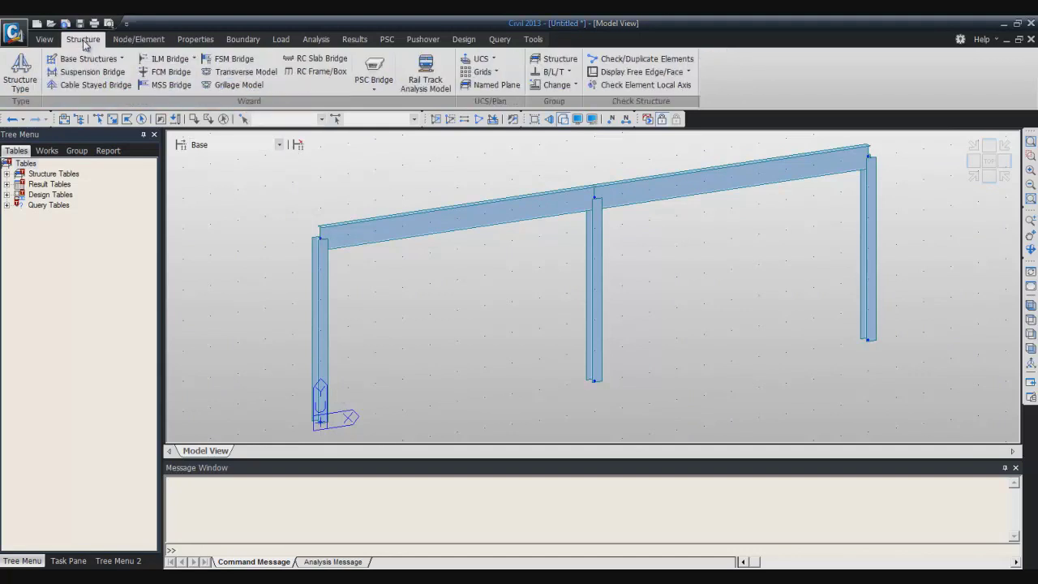
click(486, 59)
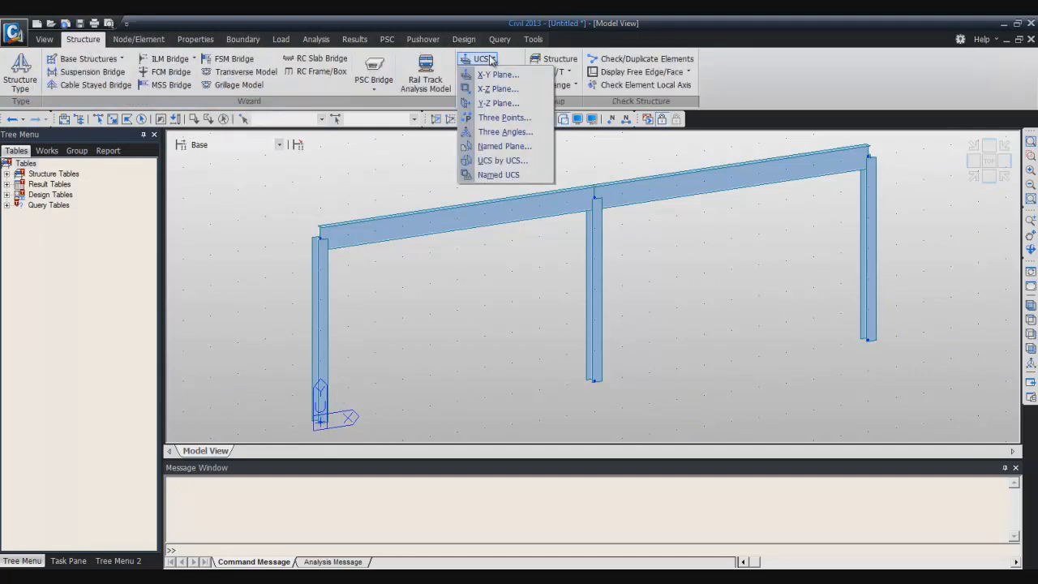
click(491, 60)
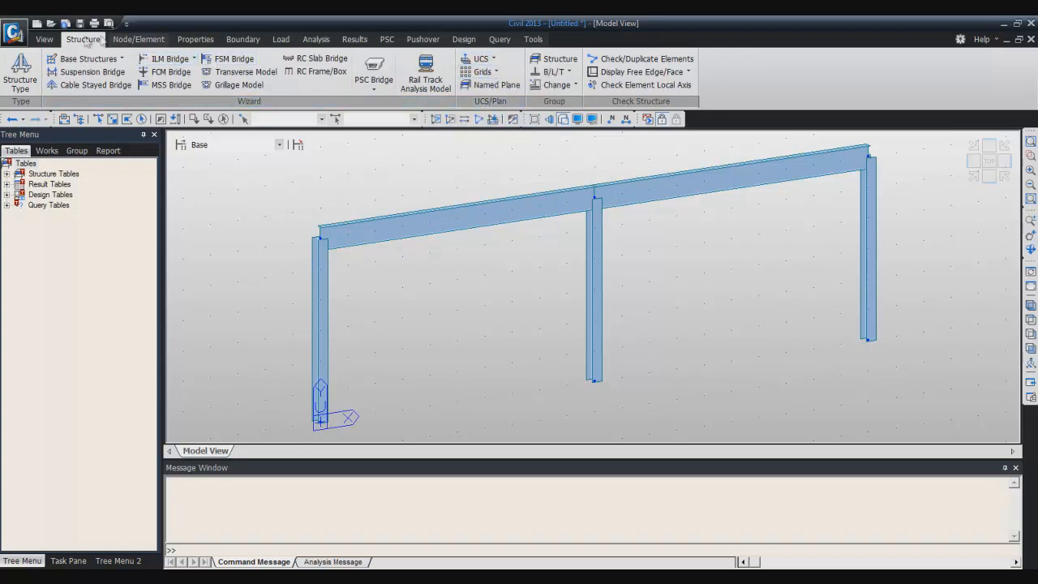
click(44, 39)
click(502, 60)
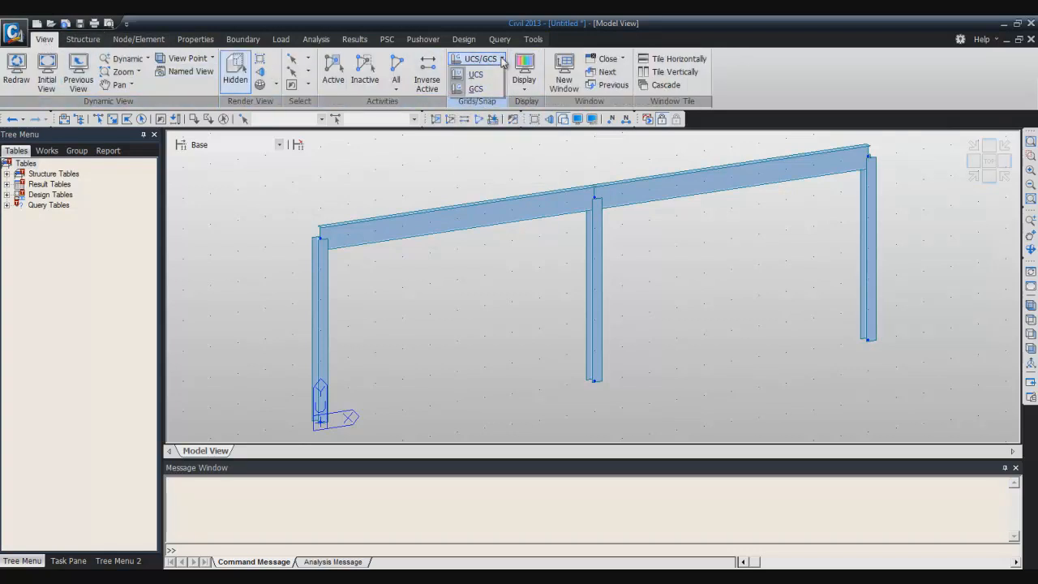
click(476, 88)
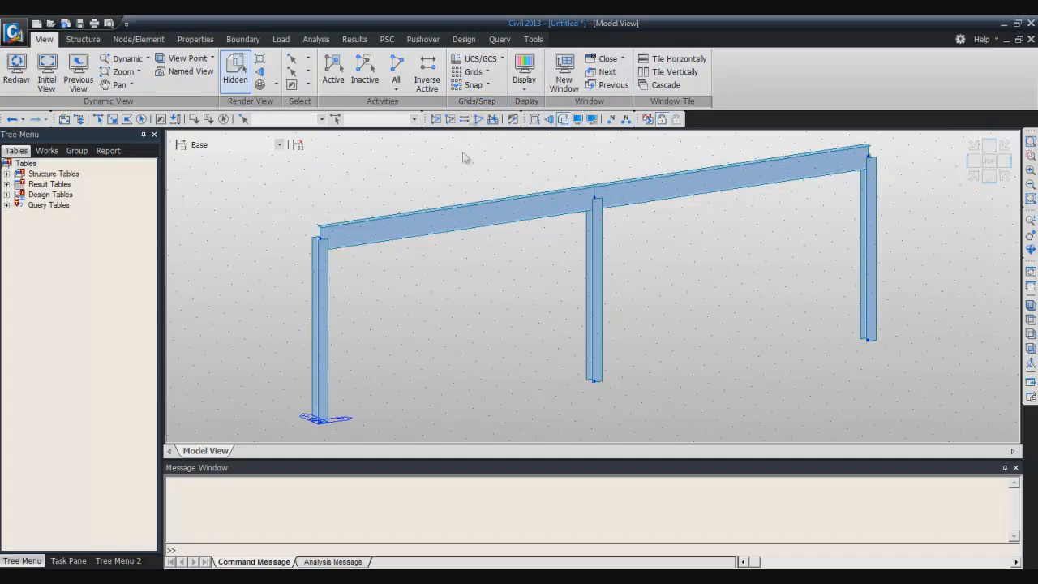
click(1030, 308)
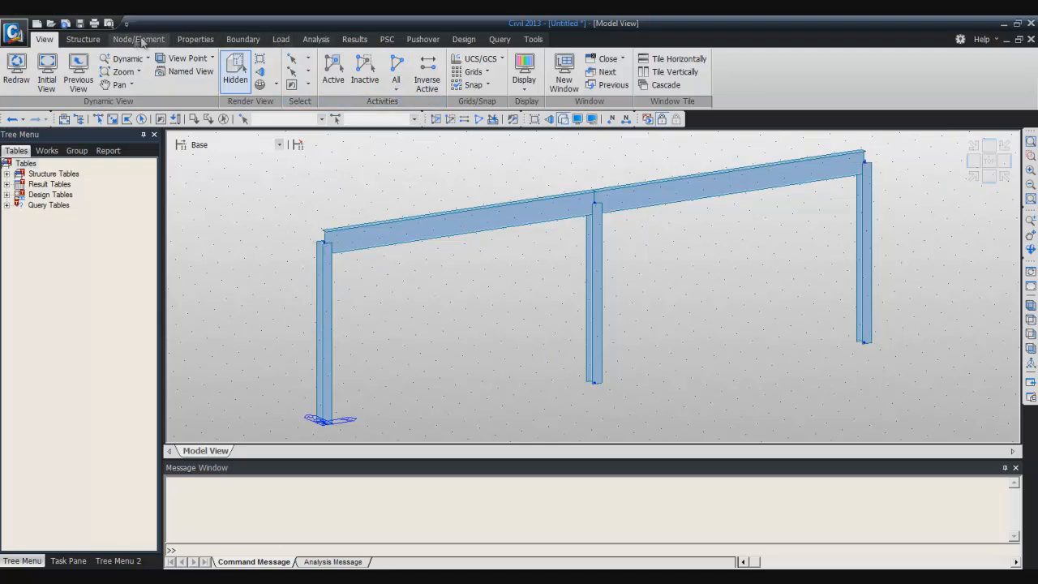
click(134, 41)
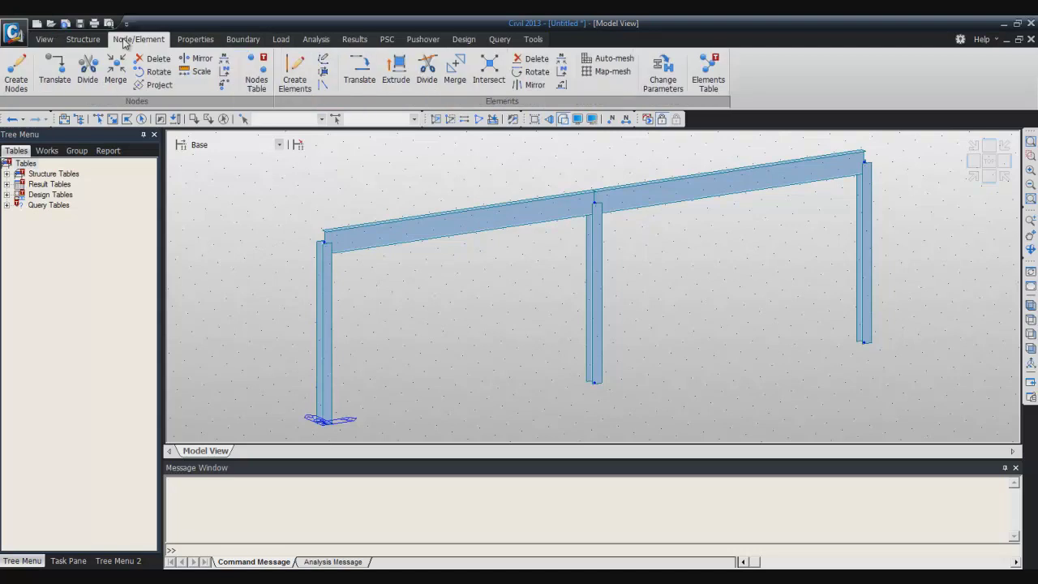
Copy all elements 20 ft along y (dx,dy,dz = 0, 20, 0) with Translate Elements
click(359, 72)
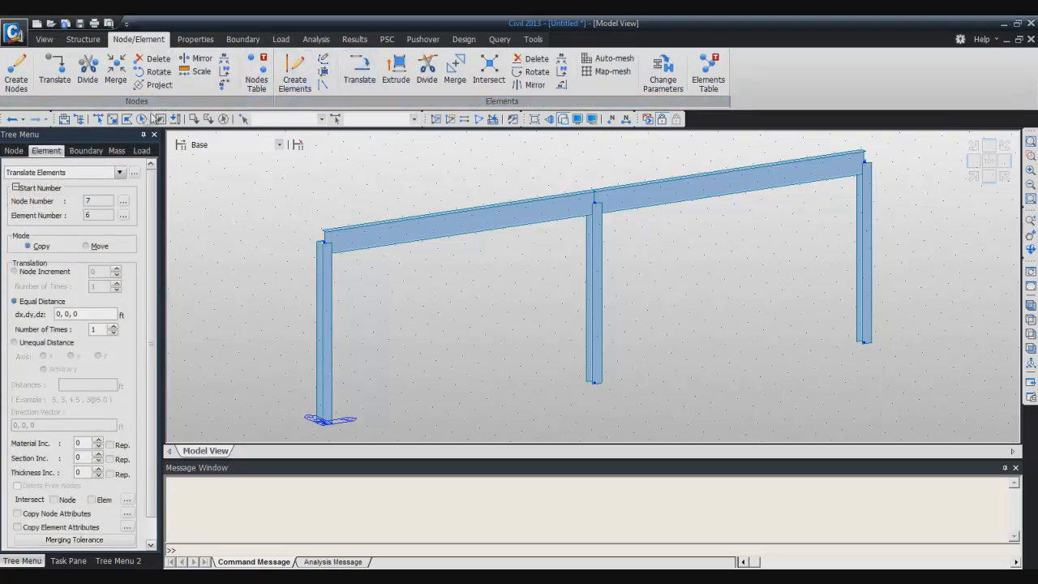
click(141, 118)
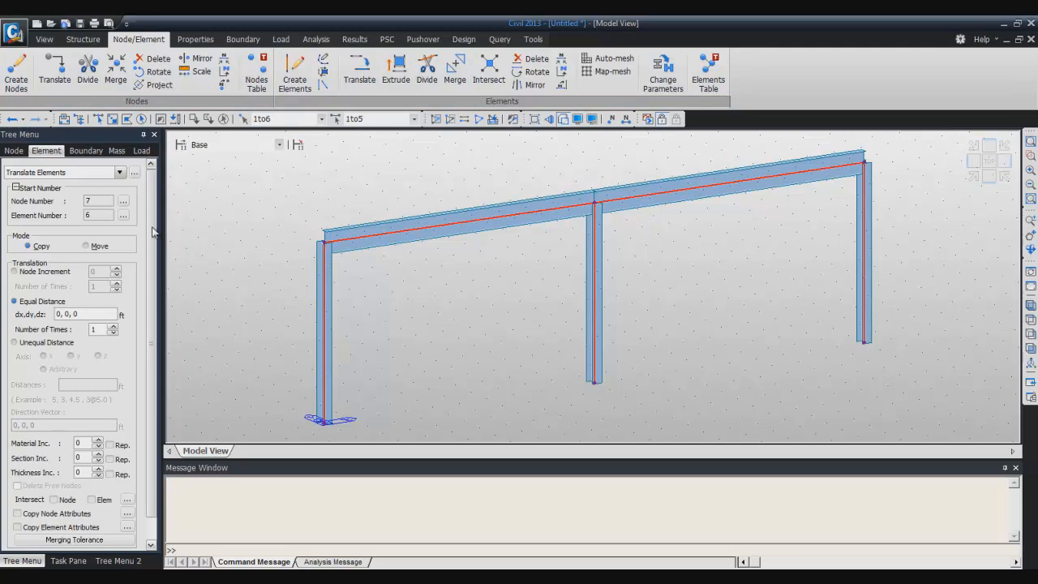
scroll(151, 260, down, 1)
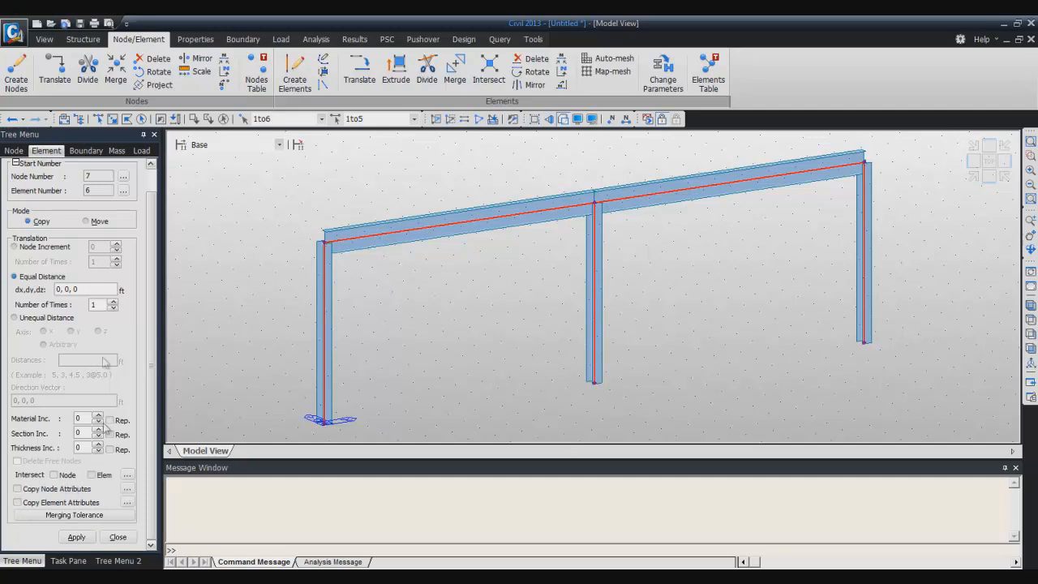
double_click(66, 289)
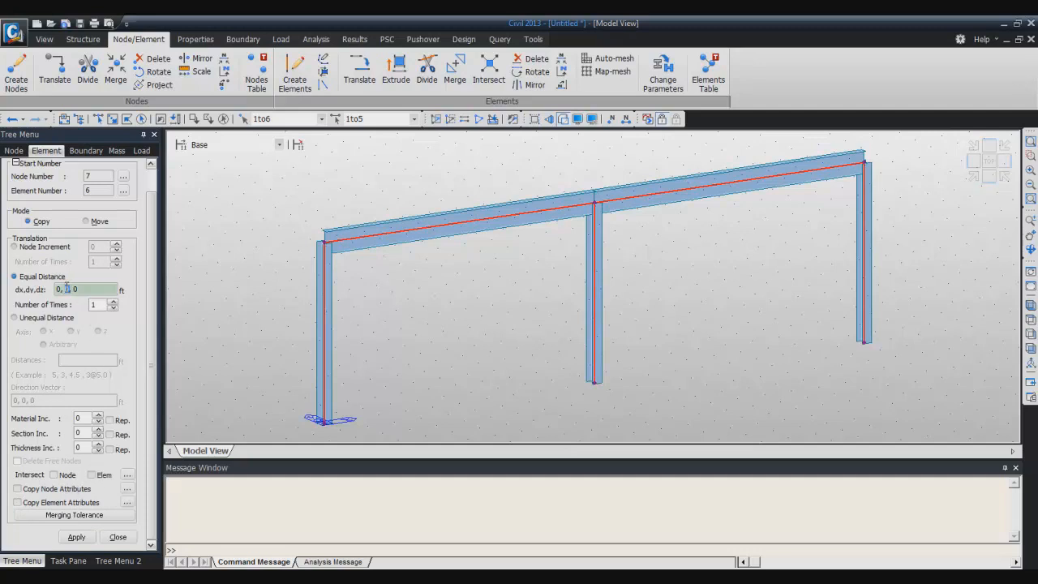
text(2)
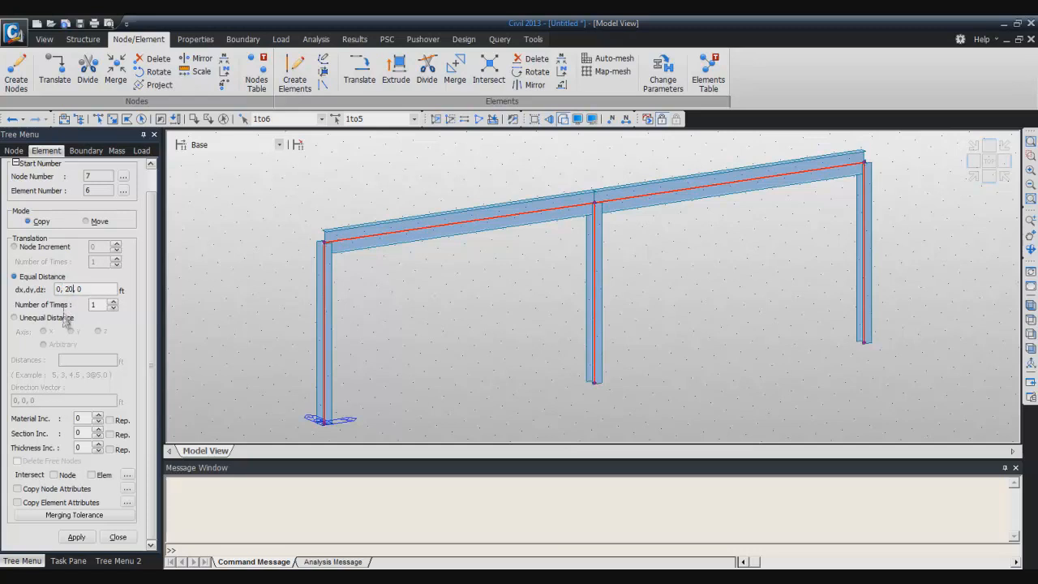
click(76, 537)
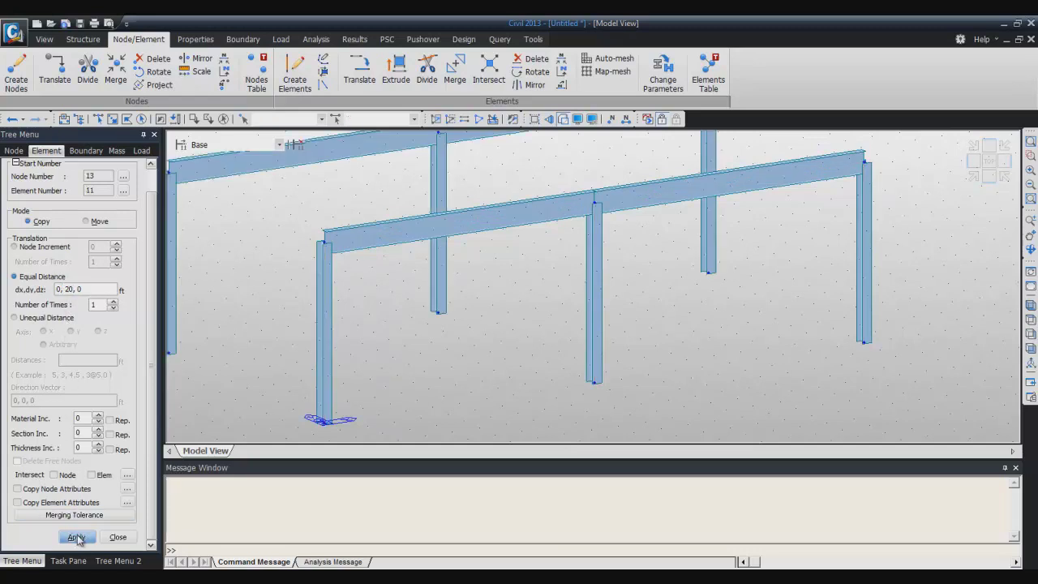
click(119, 538)
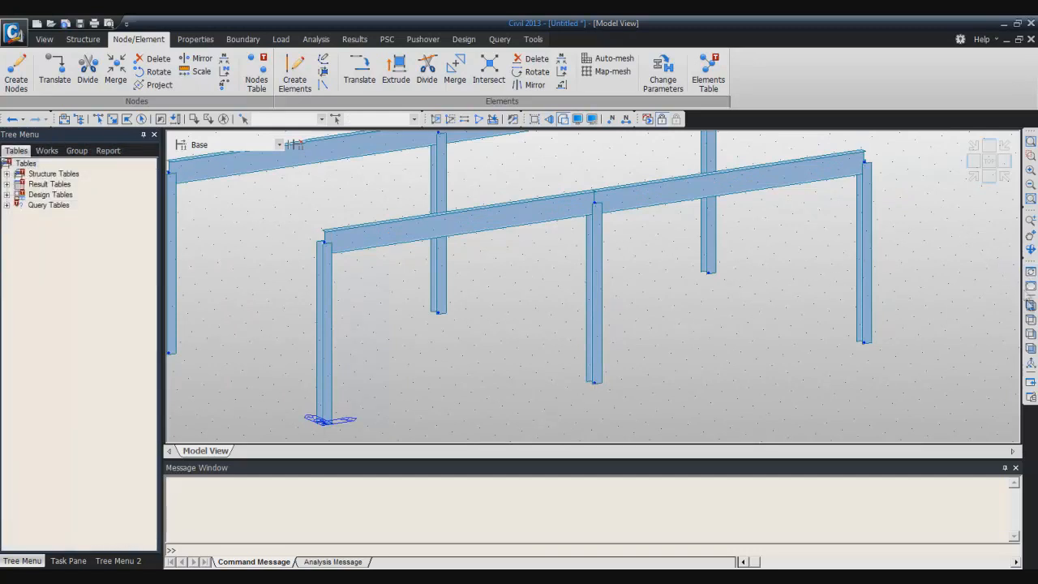
click(1030, 306)
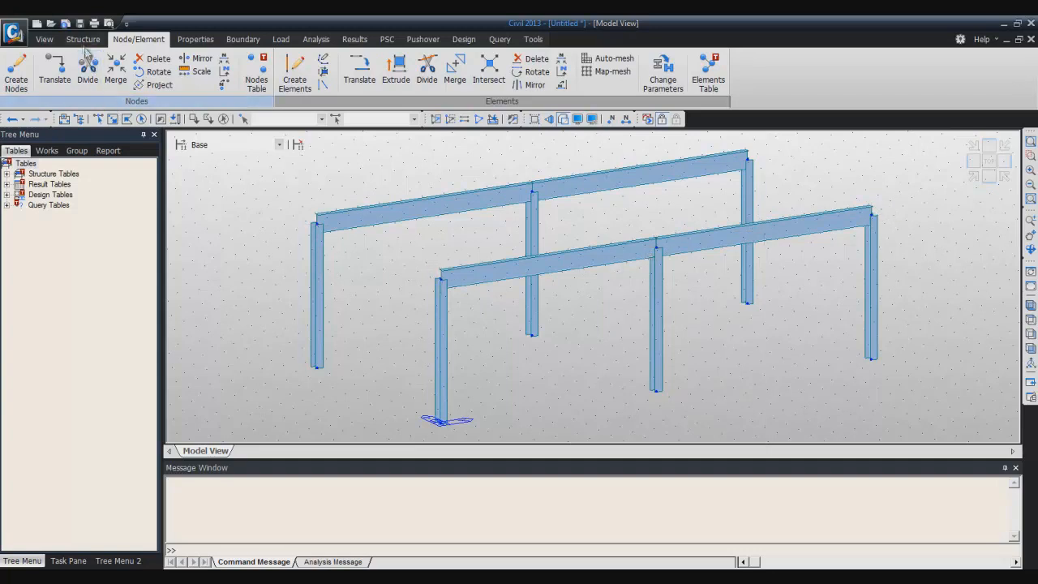
Create three W18x35 beams joining the two frames at the left, middle and right column tops
click(297, 70)
scroll(134, 378, down, 2)
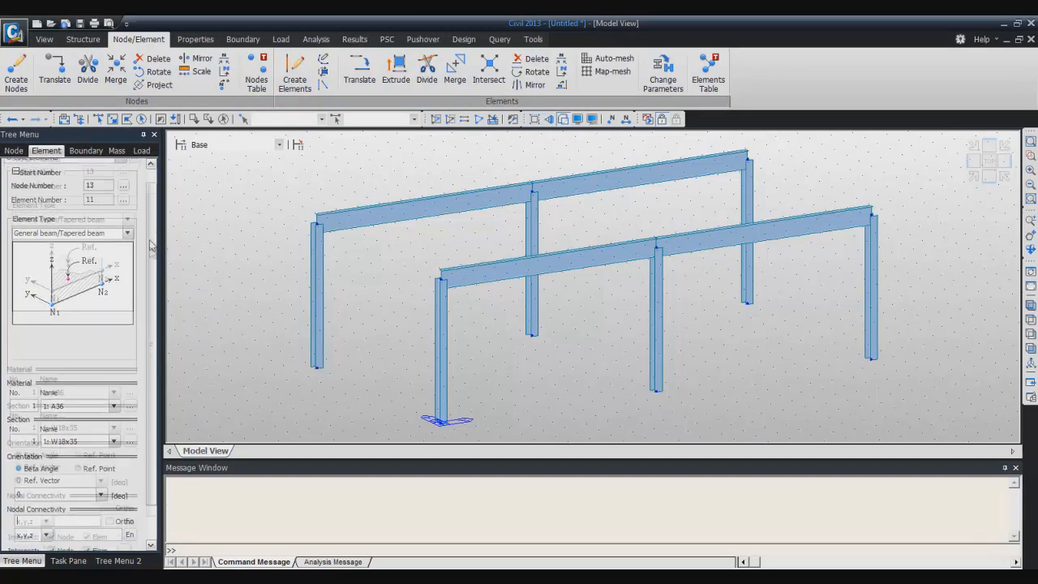
click(114, 425)
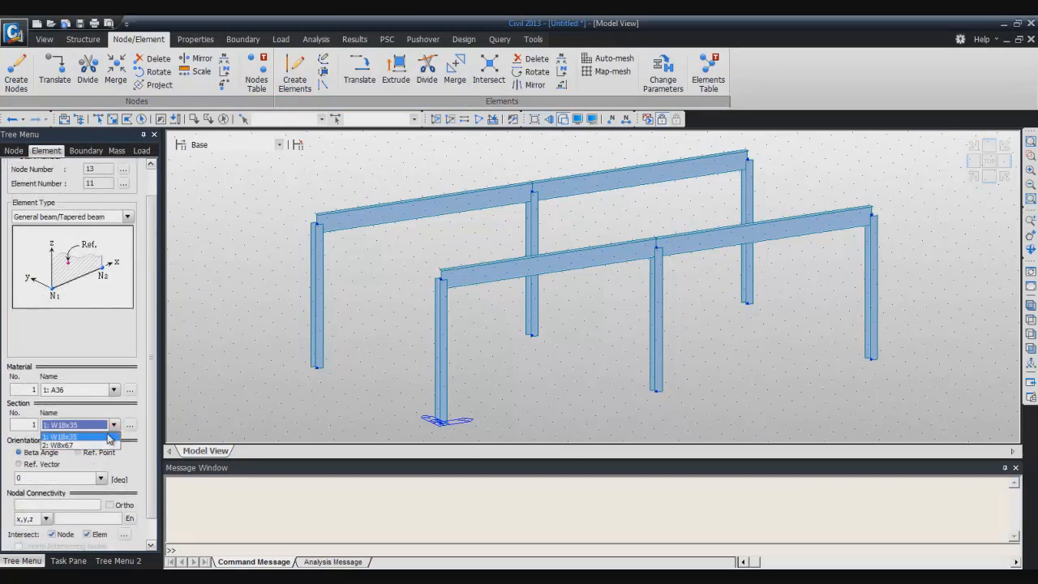
click(113, 425)
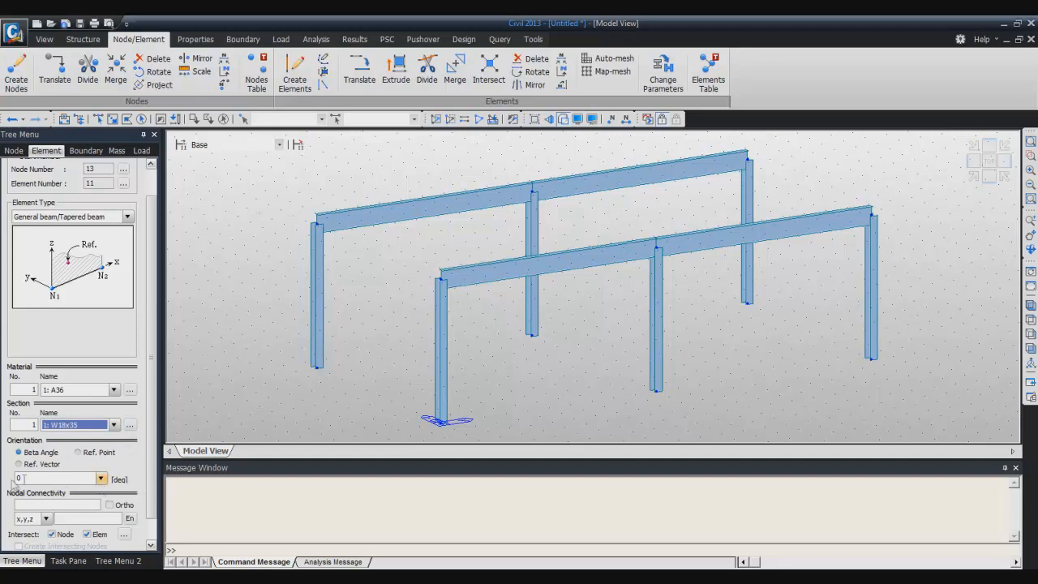
scroll(147, 475, down, 2)
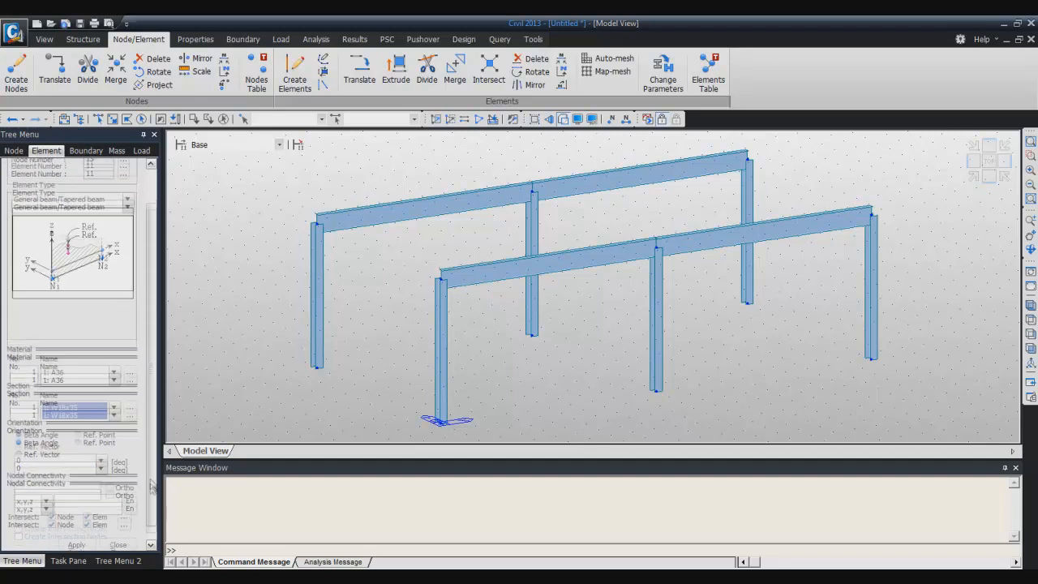
click(316, 217)
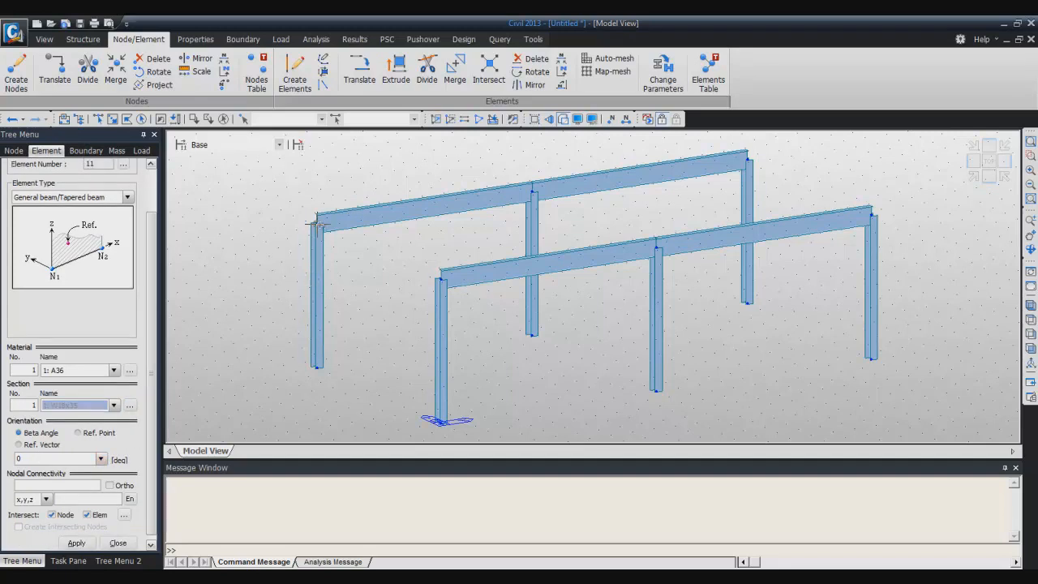
click(440, 281)
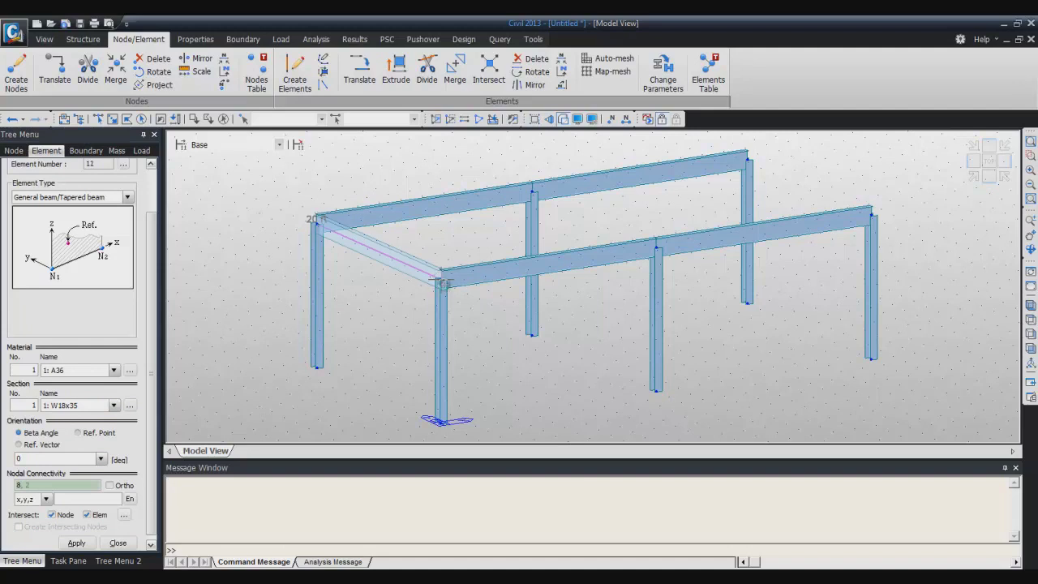
click(531, 190)
click(656, 240)
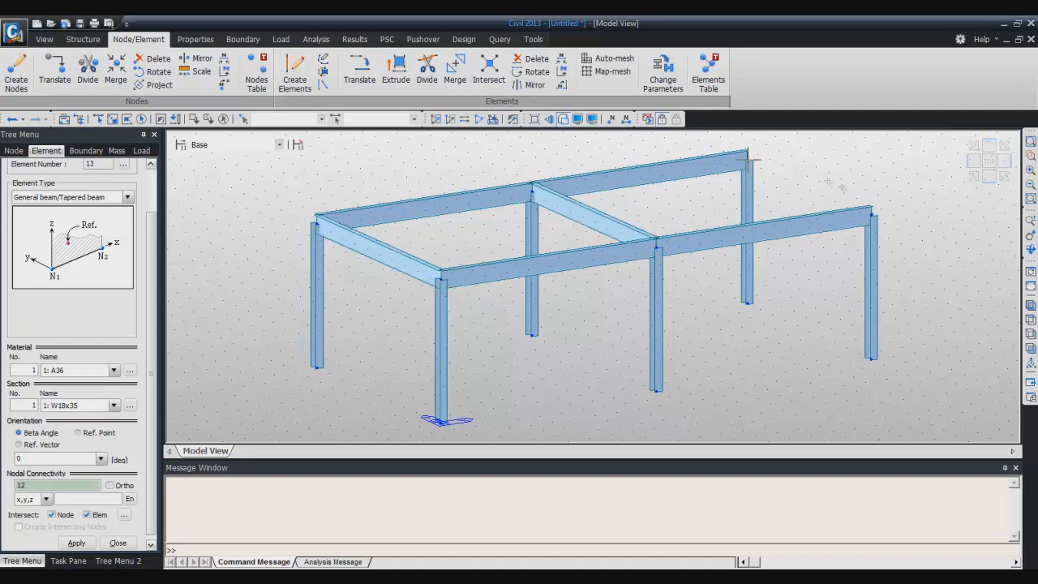
click(872, 211)
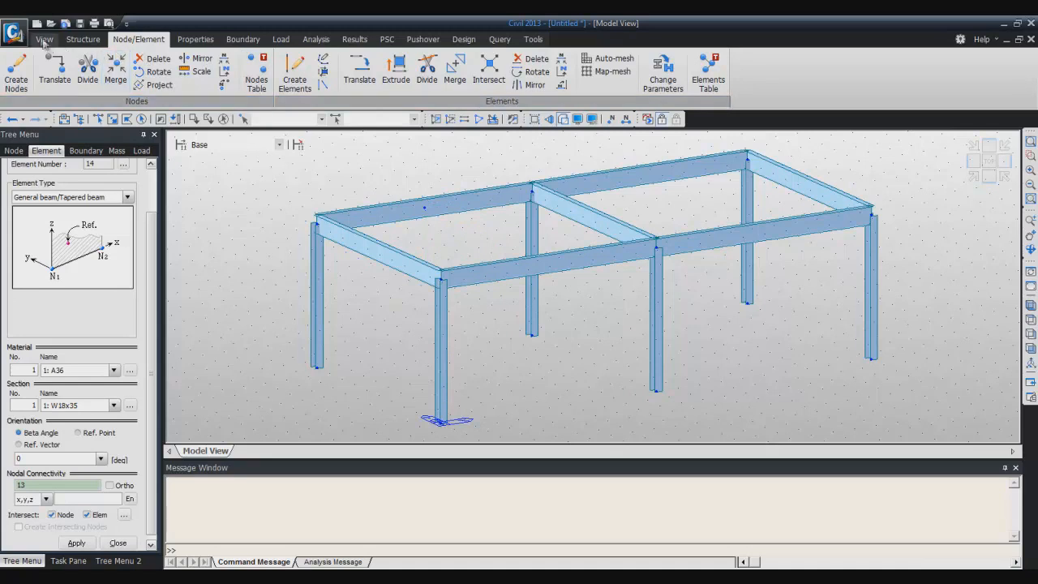
click(44, 41)
Enable element snapping and draw a beam from the back beam's midpoint to the front beam's midpoint
click(487, 85)
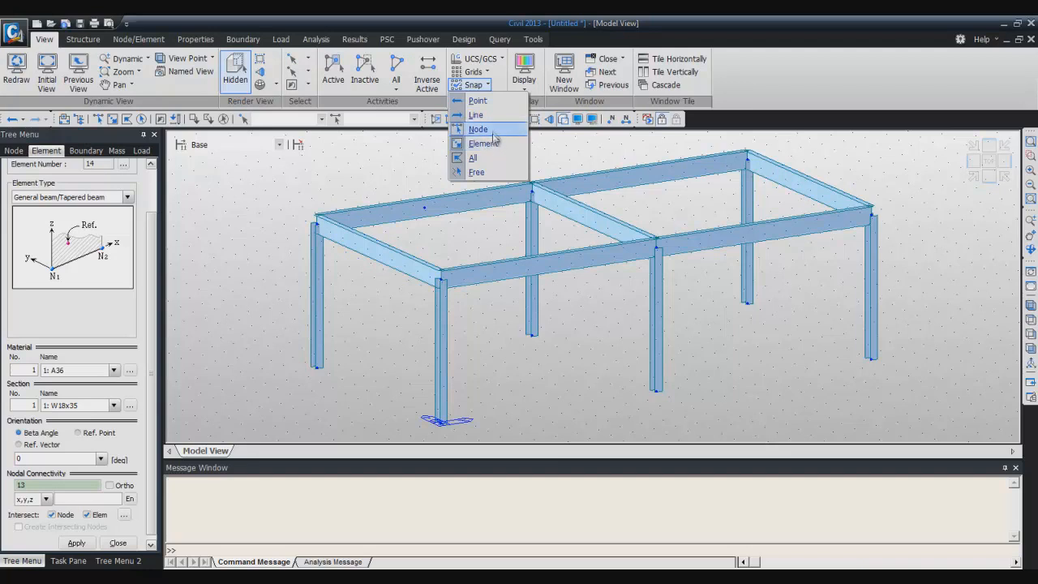
click(492, 144)
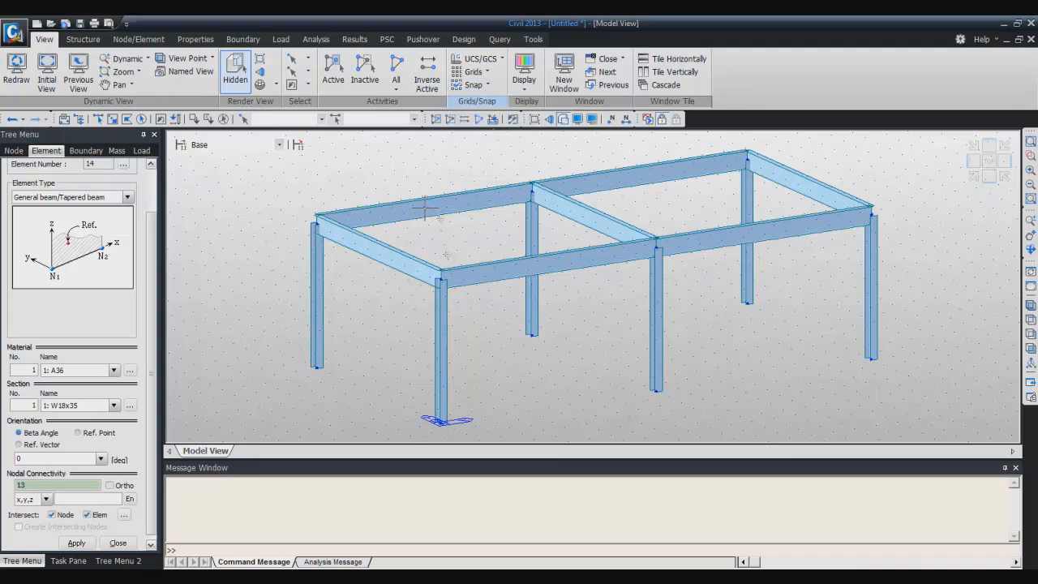
click(424, 206)
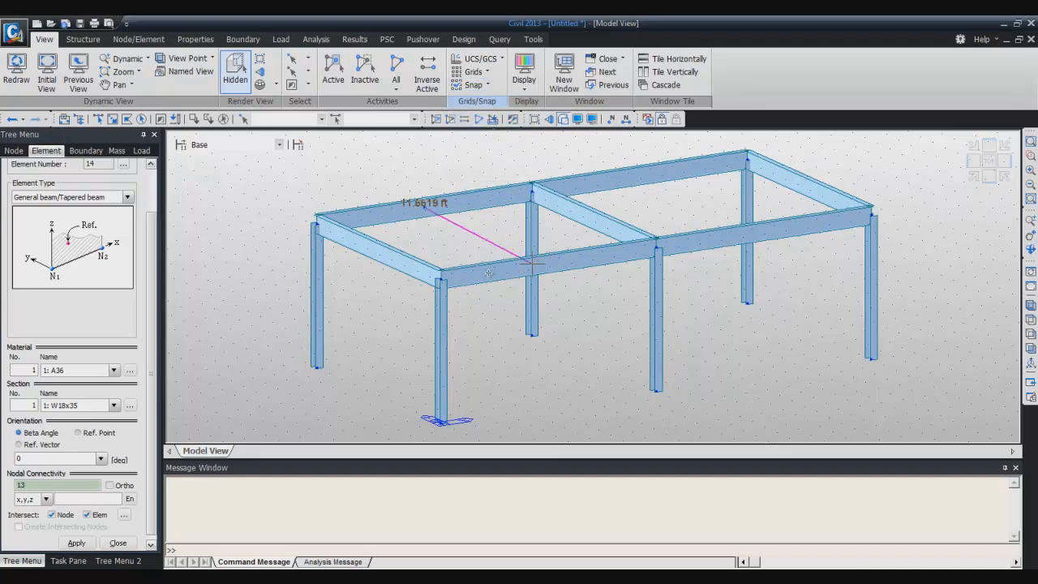
click(532, 261)
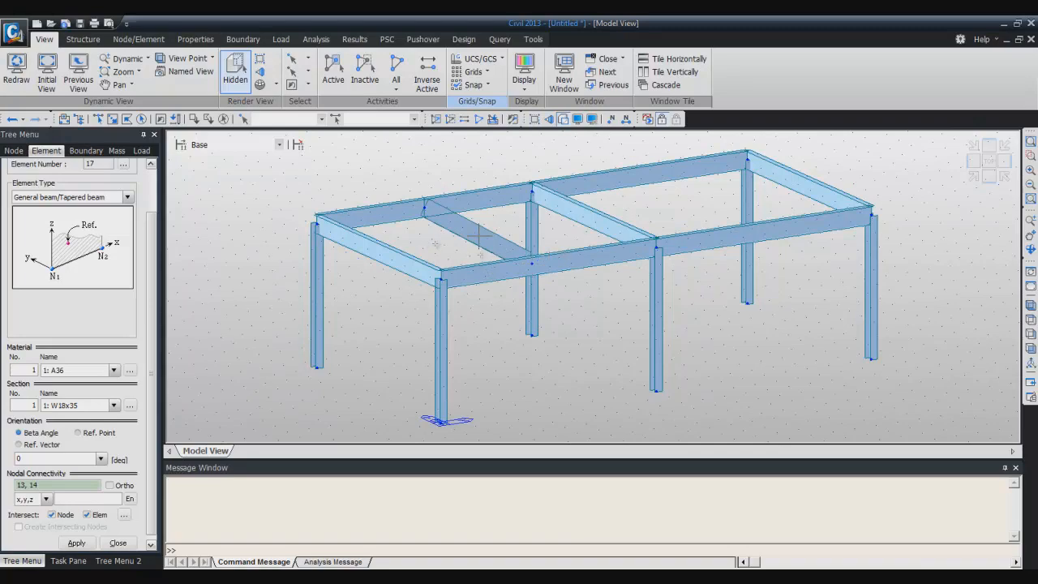
Undo the diagonal beam and its nodes, clear the wrong end node, and finish the beam at the front beam's midpoint
mouse_move(616, 318)
ctrl+middle_down()
mouse_move(613, 290)
mouse_move(601, 339)
ctrl+middle_up()
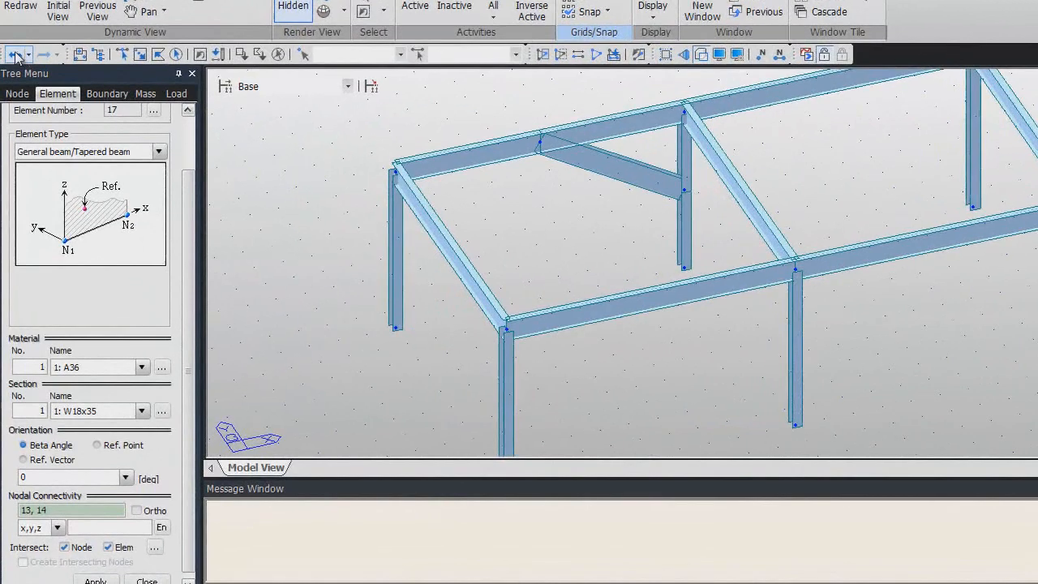
click(14, 55)
click(14, 55)
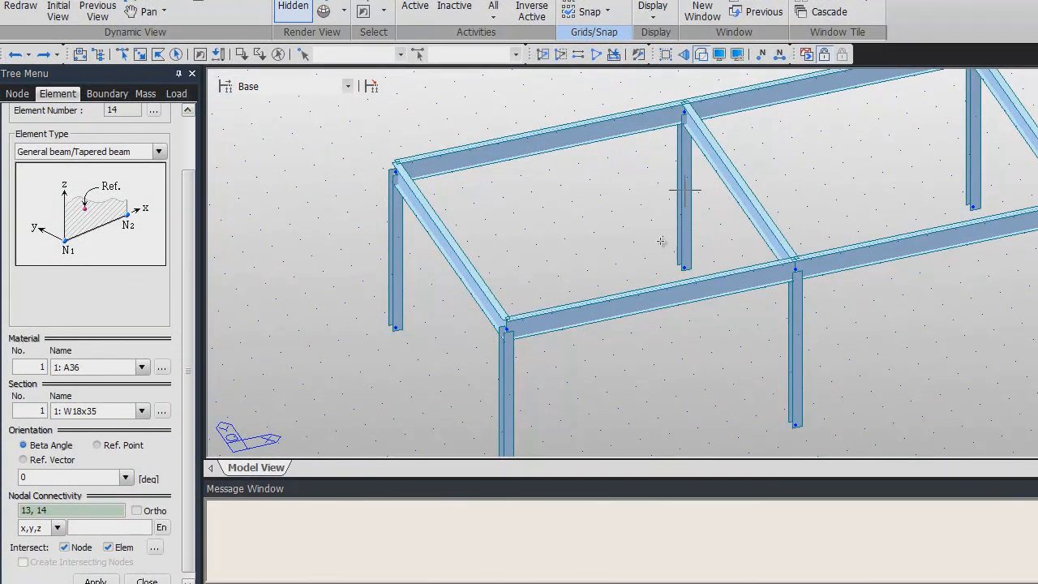
scroll(190, 223, down, 1)
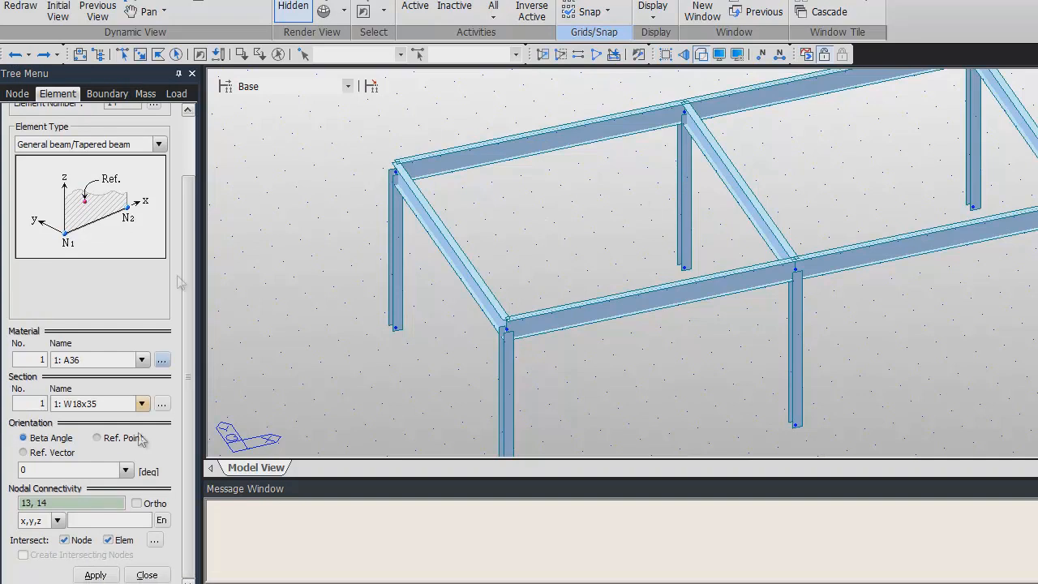
key(BackSpace)
key(BackSpace)
key(BackSpace)
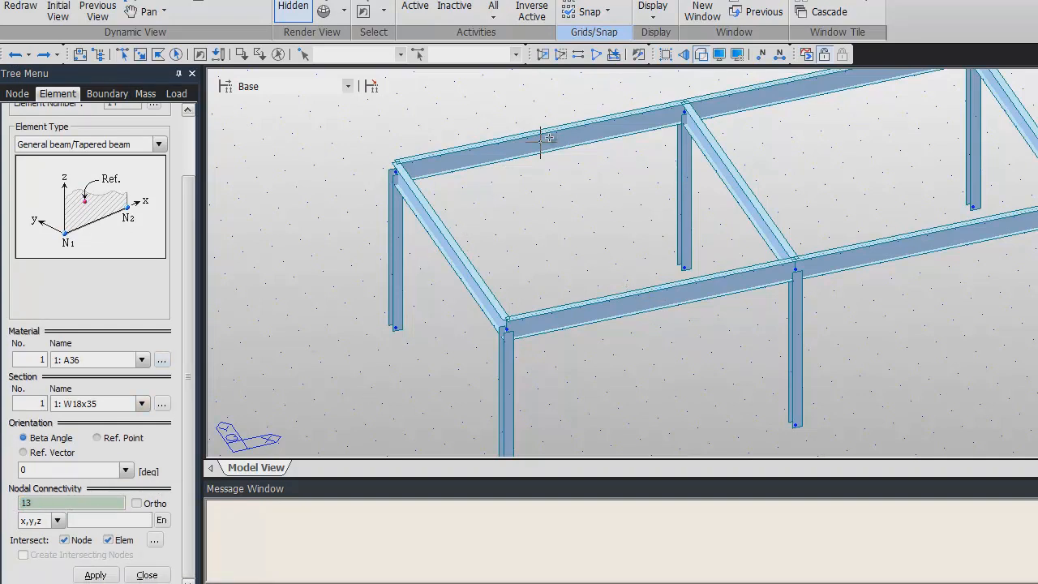
click(652, 296)
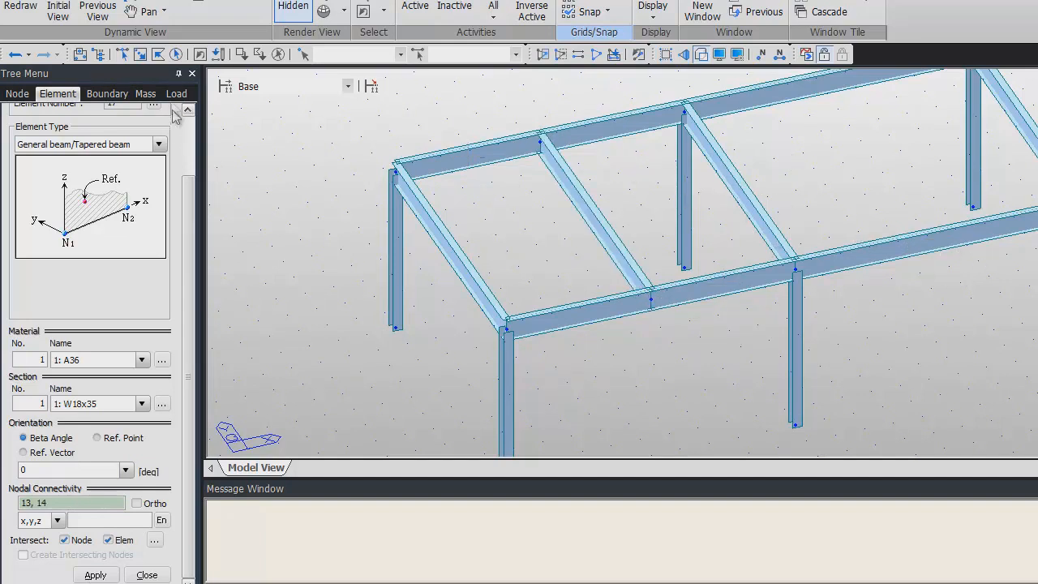
mouse_move(596, 219)
ctrl+middle_down()
mouse_move(661, 186)
mouse_move(722, 185)
ctrl+middle_up()
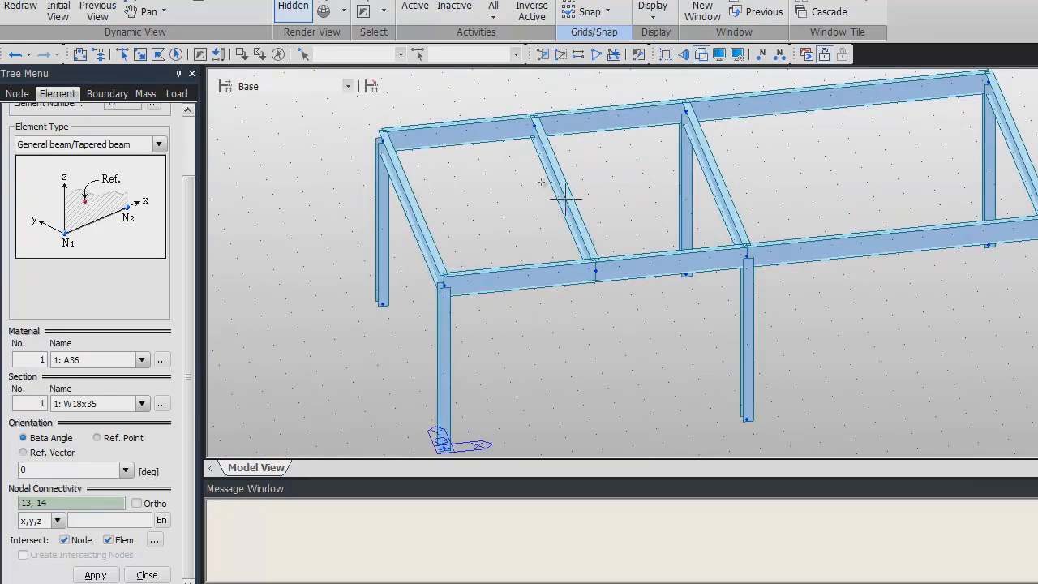
Turn off the hidden/shrink display so the frame shows as a wireframe, and orbit to inspect it
click(702, 55)
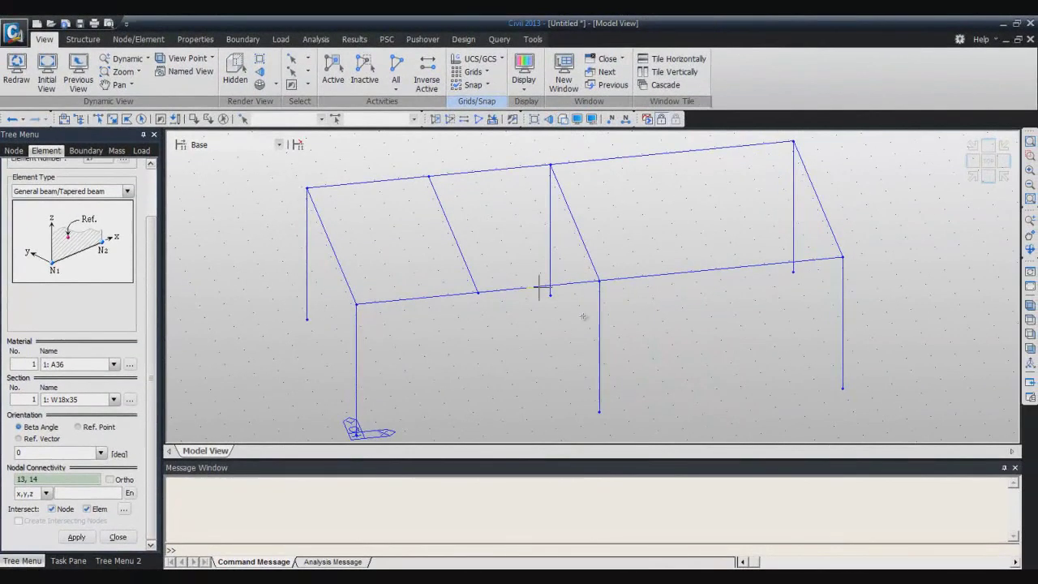
mouse_move(542, 287)
ctrl+middle_down()
mouse_move(605, 313)
mouse_move(591, 315)
ctrl+middle_up()
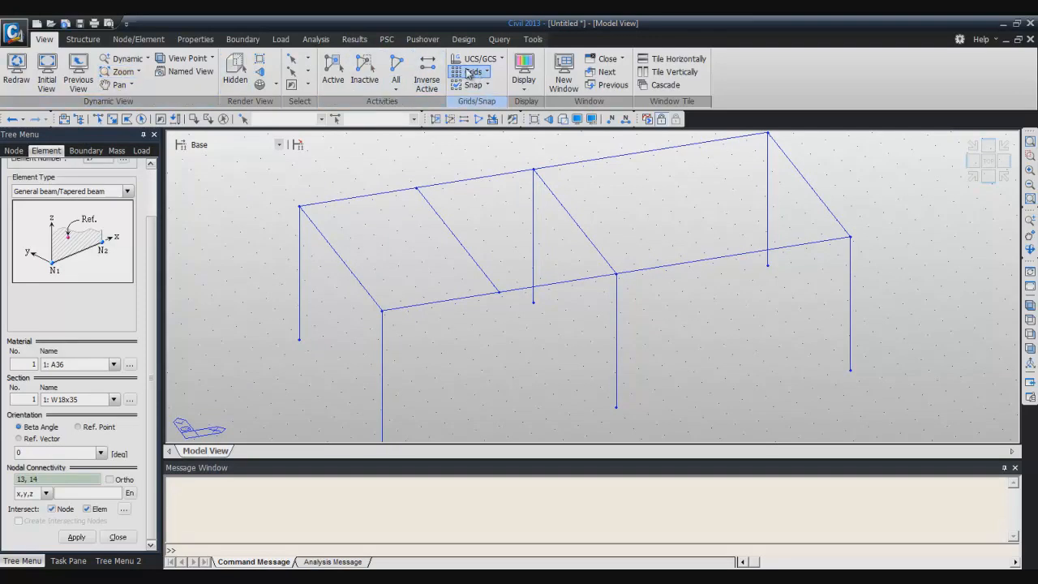
Start Beam End Release from the Boundary tools and pick nodes 13 and 14 of the intermediate beam
click(235, 41)
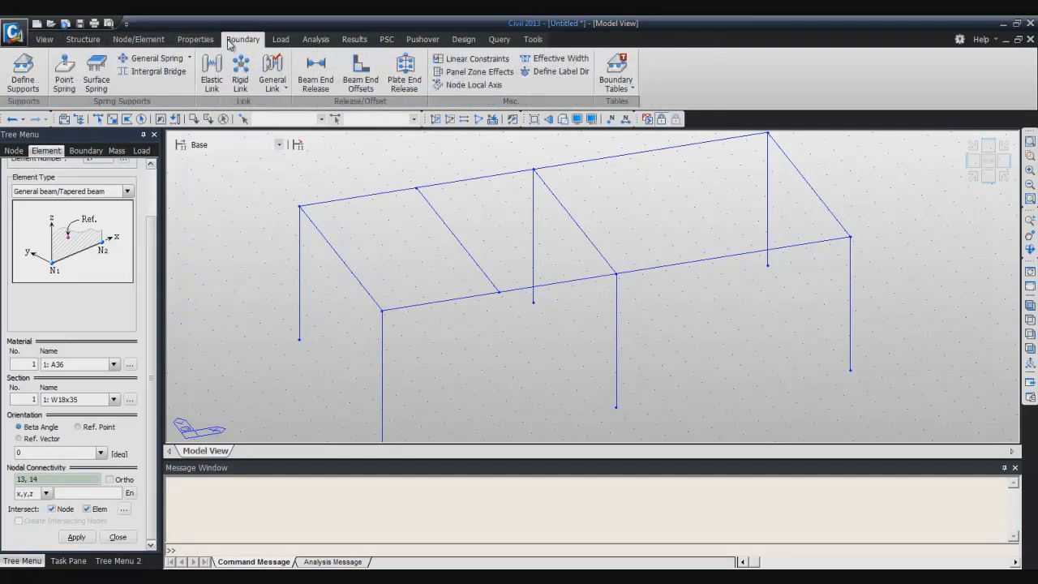
click(322, 65)
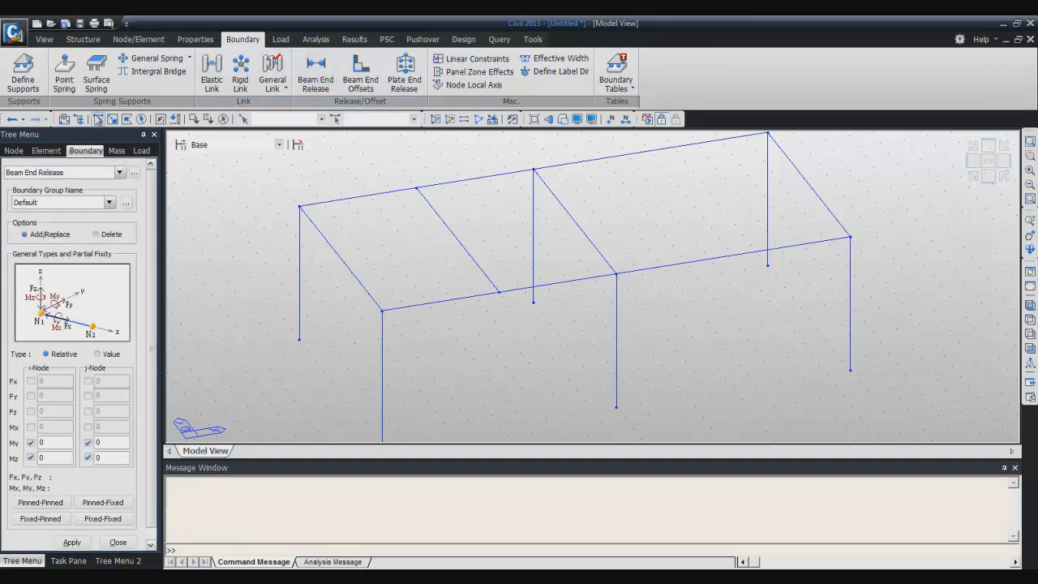
click(98, 119)
click(432, 212)
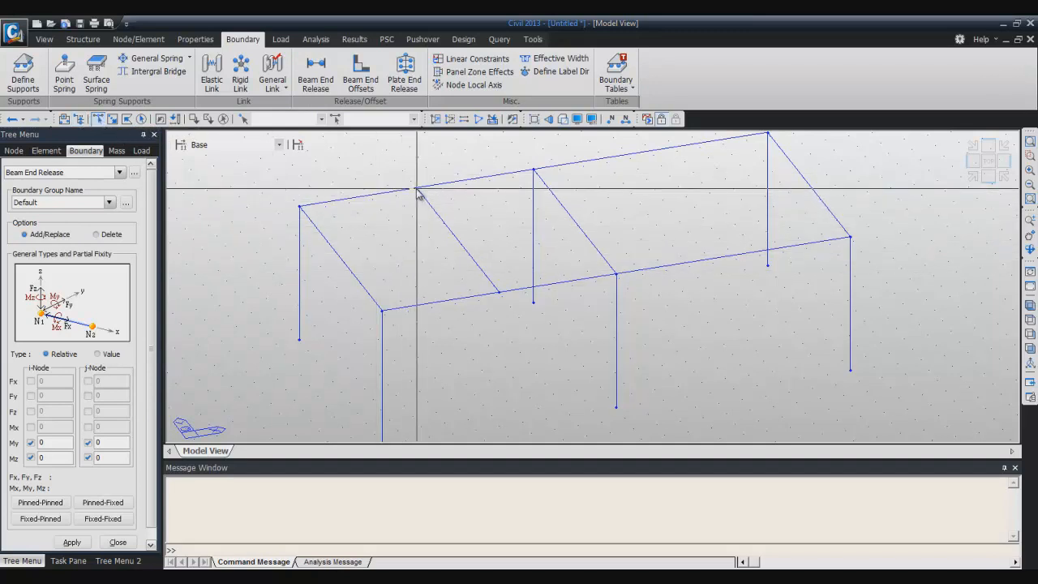
click(501, 294)
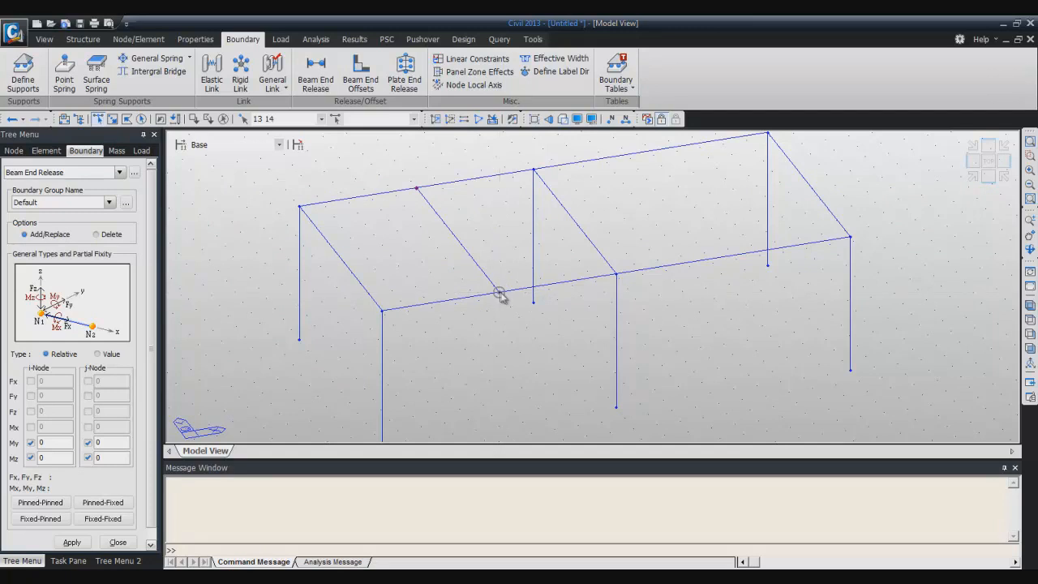
Apply Pinned-Pinned end releases to intermediate beam 14 and show node numbers
click(46, 502)
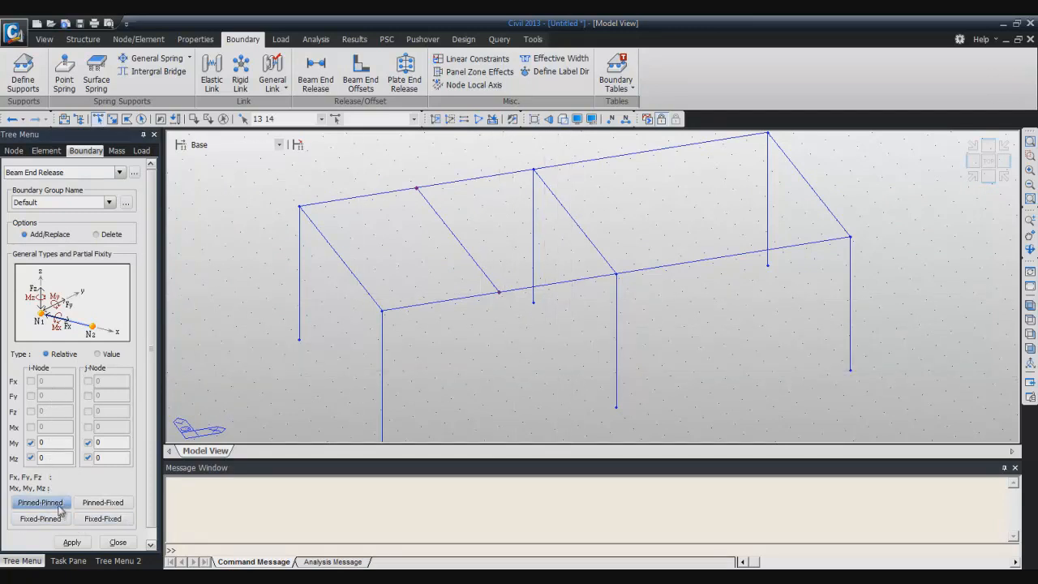
click(437, 216)
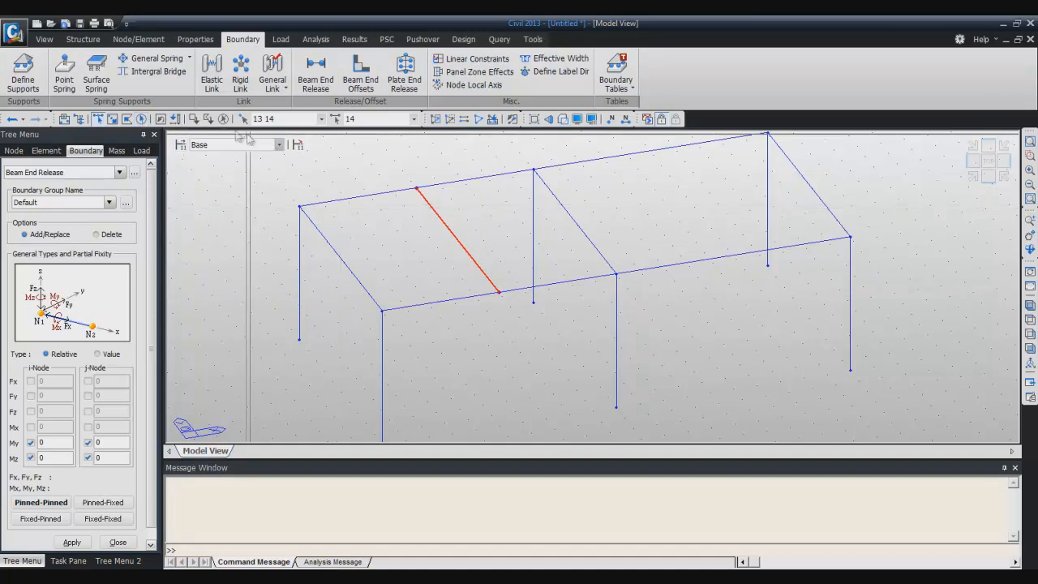
click(72, 543)
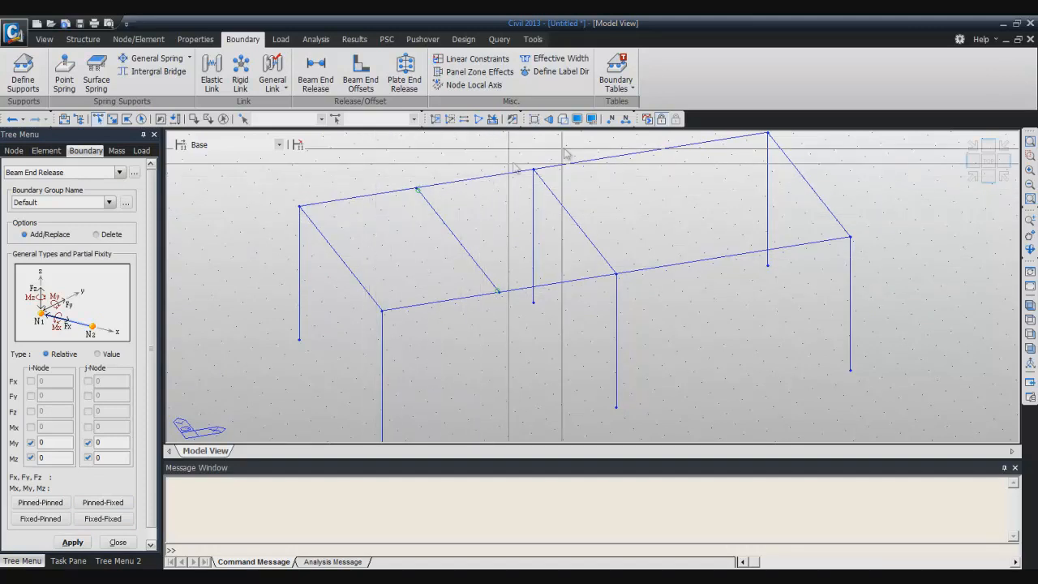
click(611, 119)
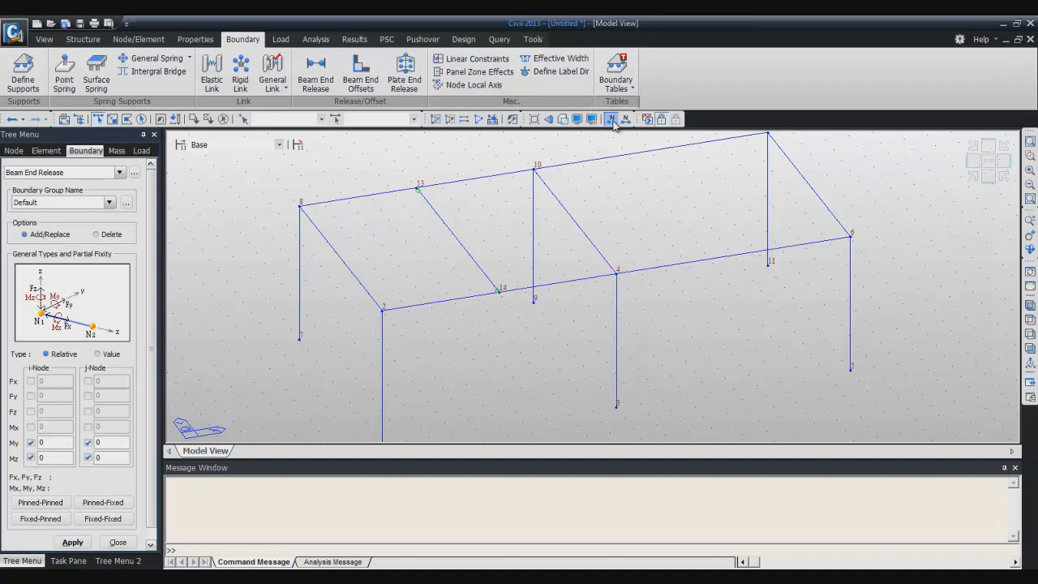
Show element numbers on all members and go to the Node/Element tools
click(625, 119)
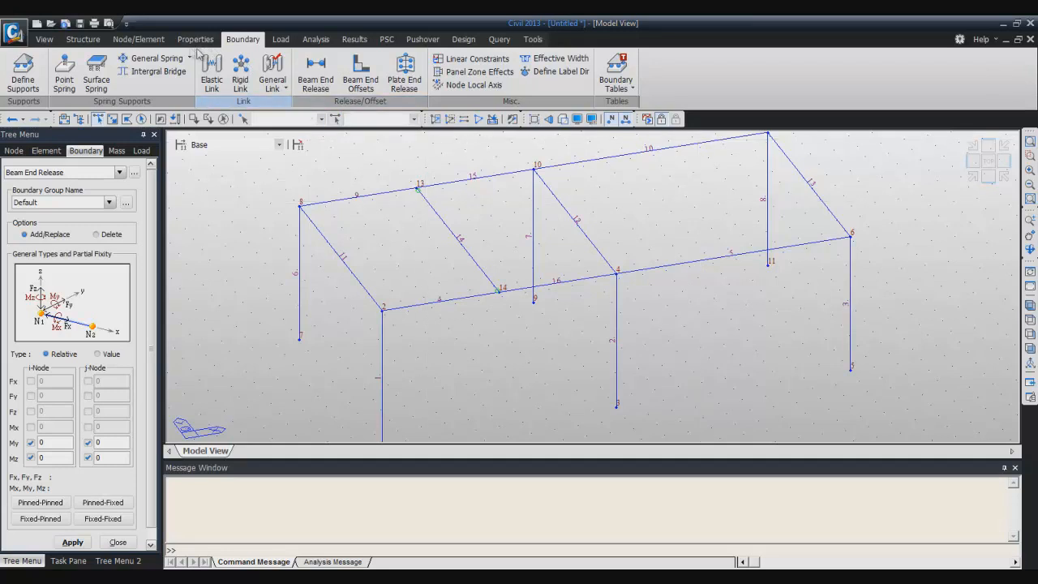
click(136, 39)
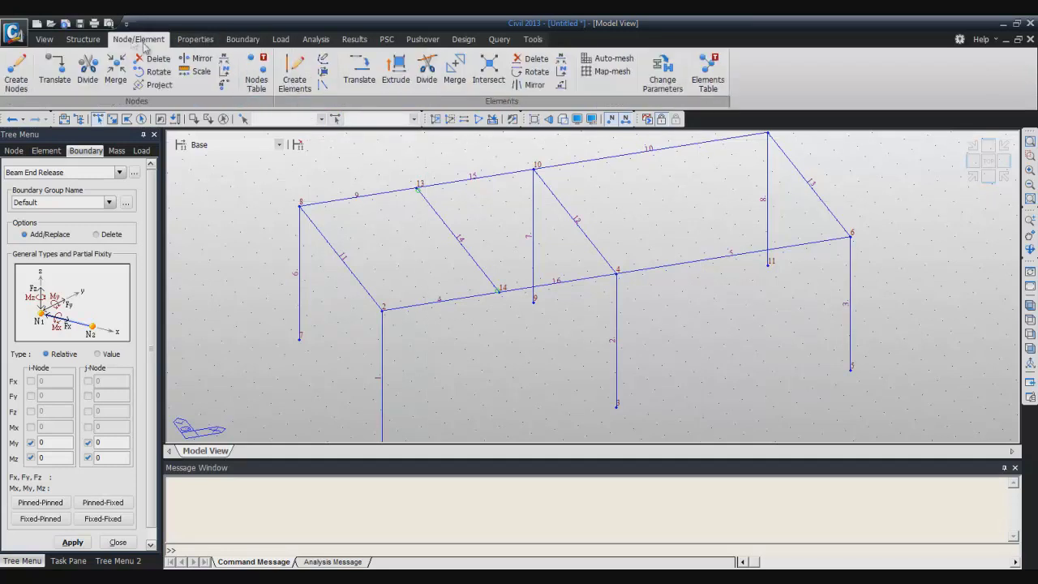
In Translate Elements, select beam 14 and measure the 20 ft distance to element 12's midpoint
click(359, 71)
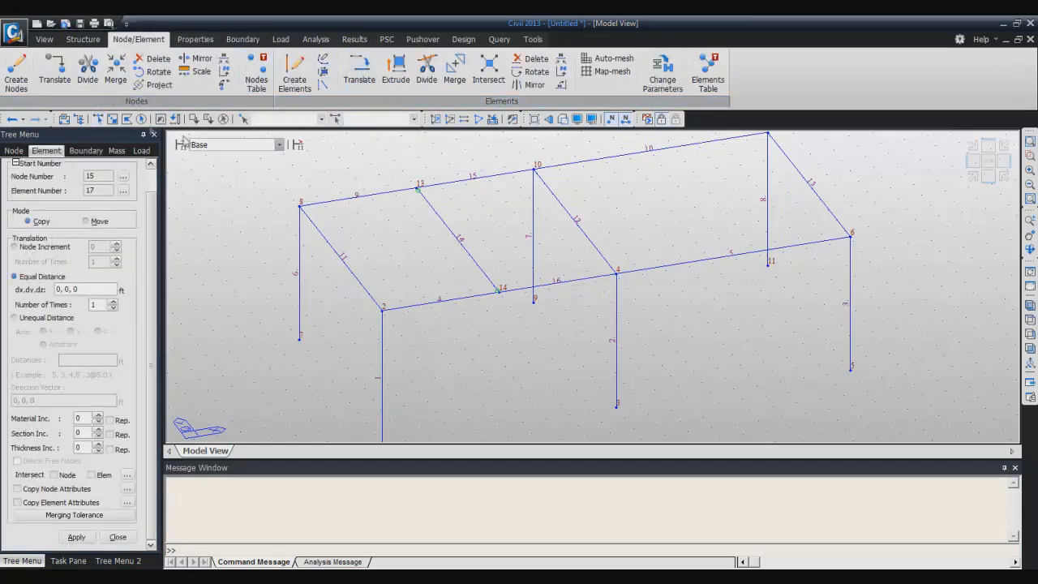
click(100, 118)
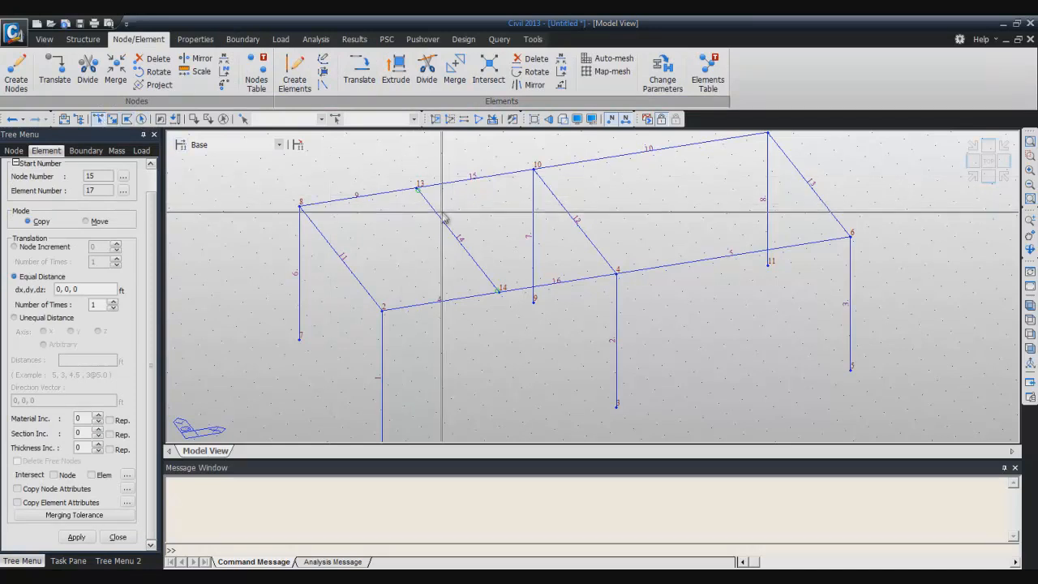
click(445, 217)
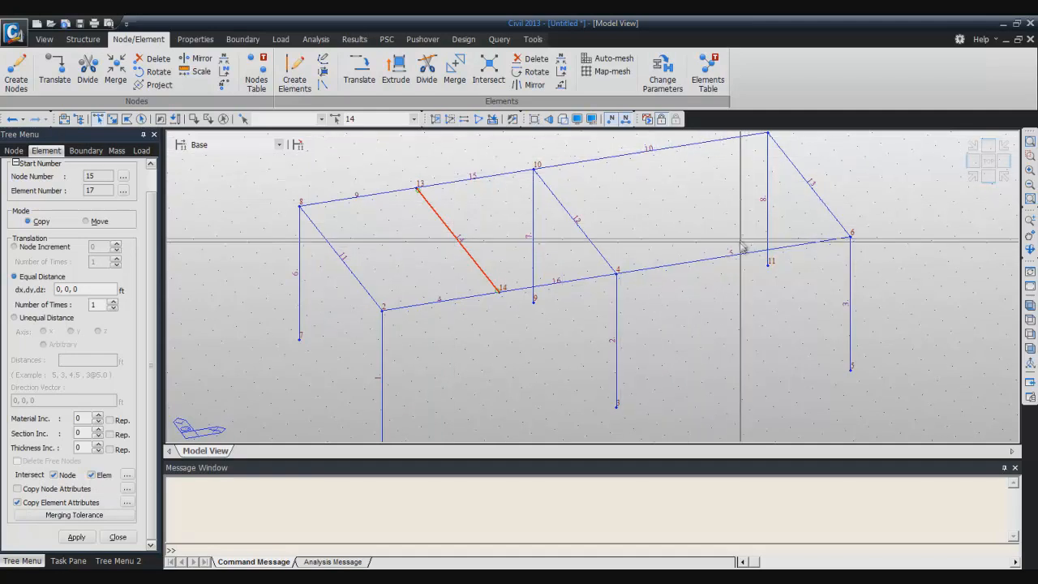
click(83, 288)
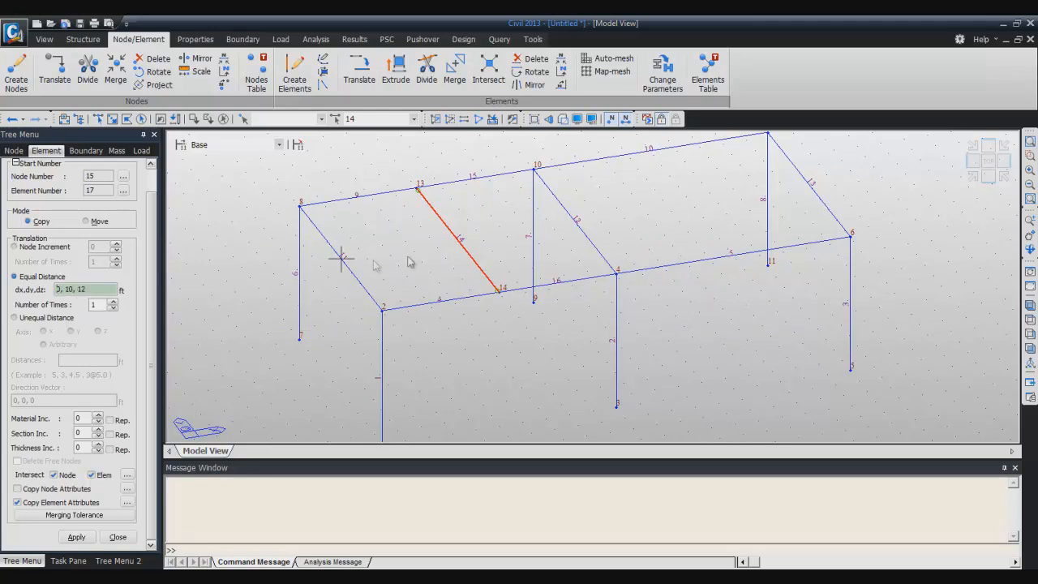
click(459, 238)
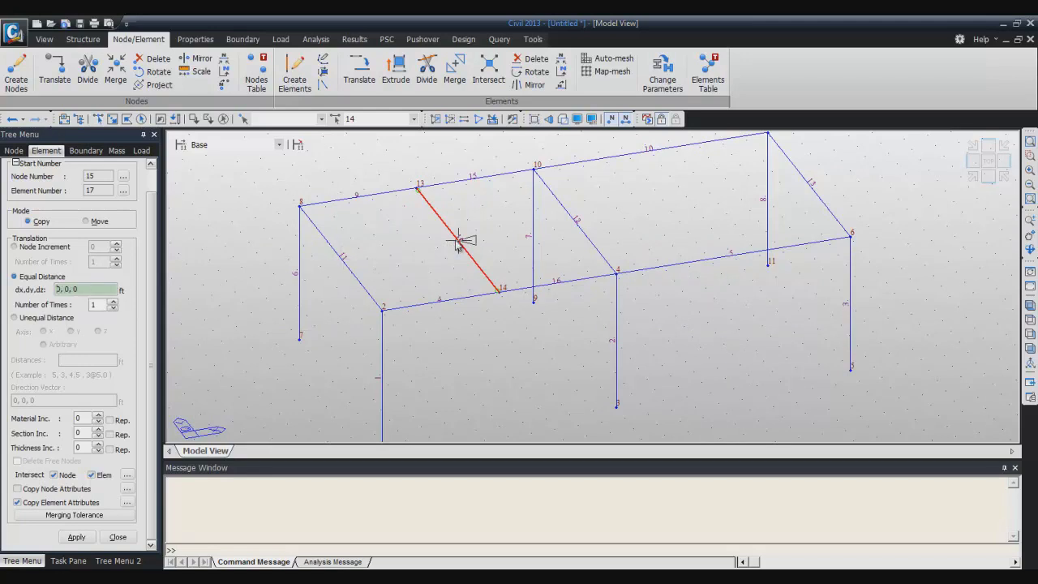
click(574, 219)
text(0)
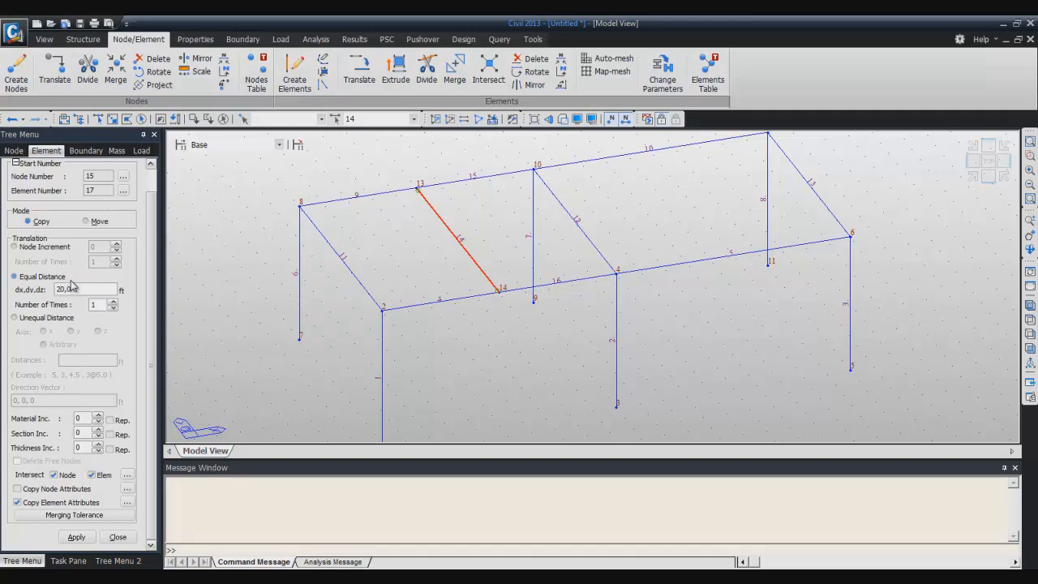
Copy beam 14 with its attributes 20,0,0 ft along x into the second bay and start saving
click(76, 537)
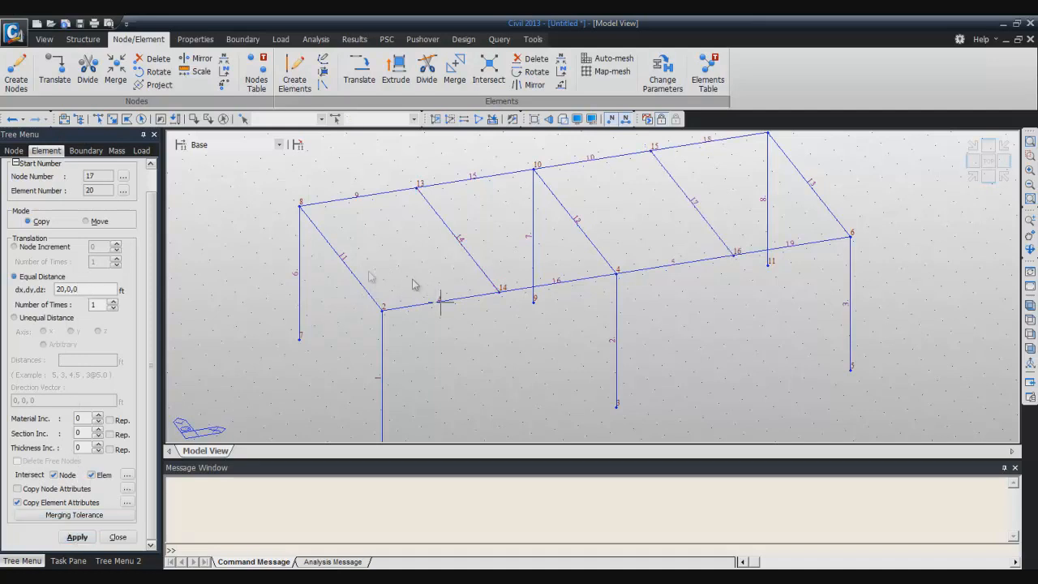
click(118, 537)
key(ctrl+s)
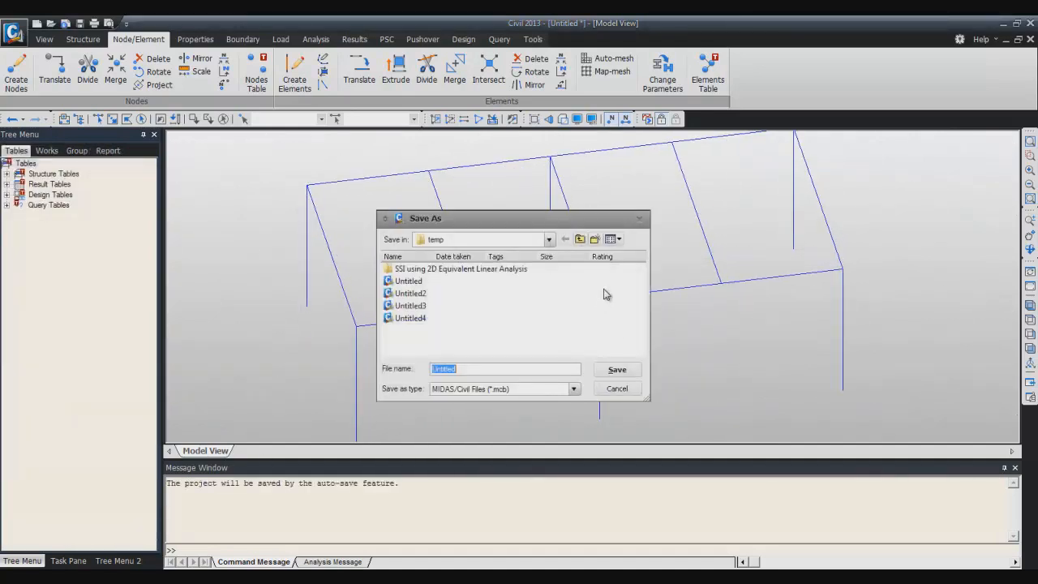
Save the project as Untitled5 in the temp folder and orbit the finished frame
click(467, 369)
text(5)
click(617, 369)
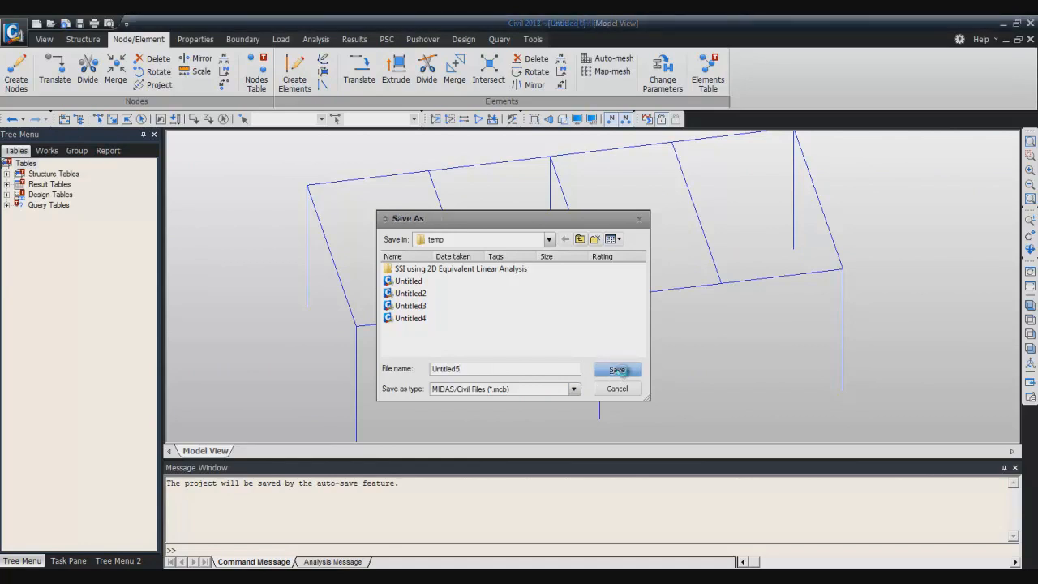
ctrl+middle_drag(552, 377, 582, 319)
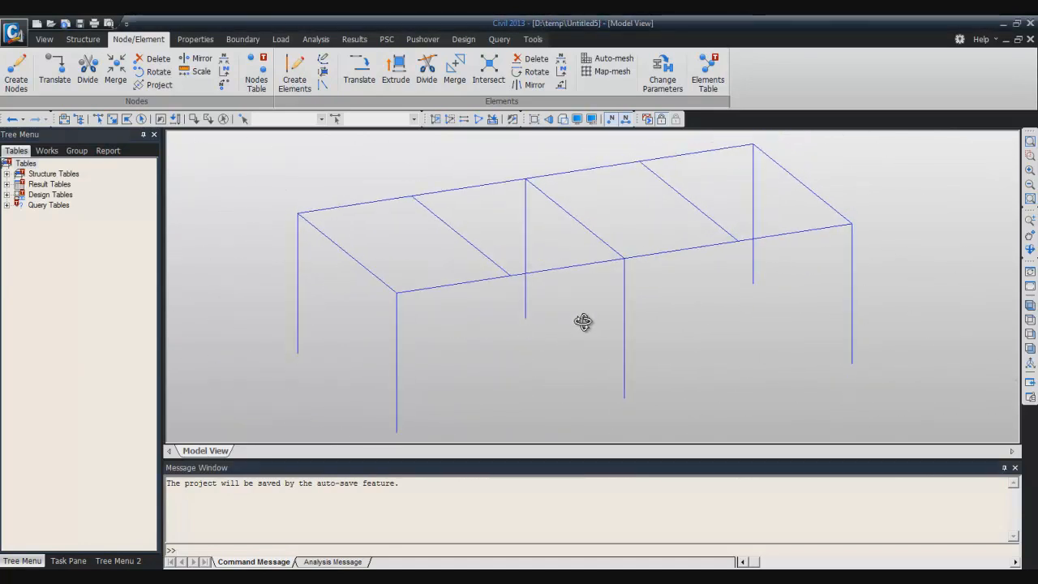
ctrl+middle_drag(582, 319, 582, 320)
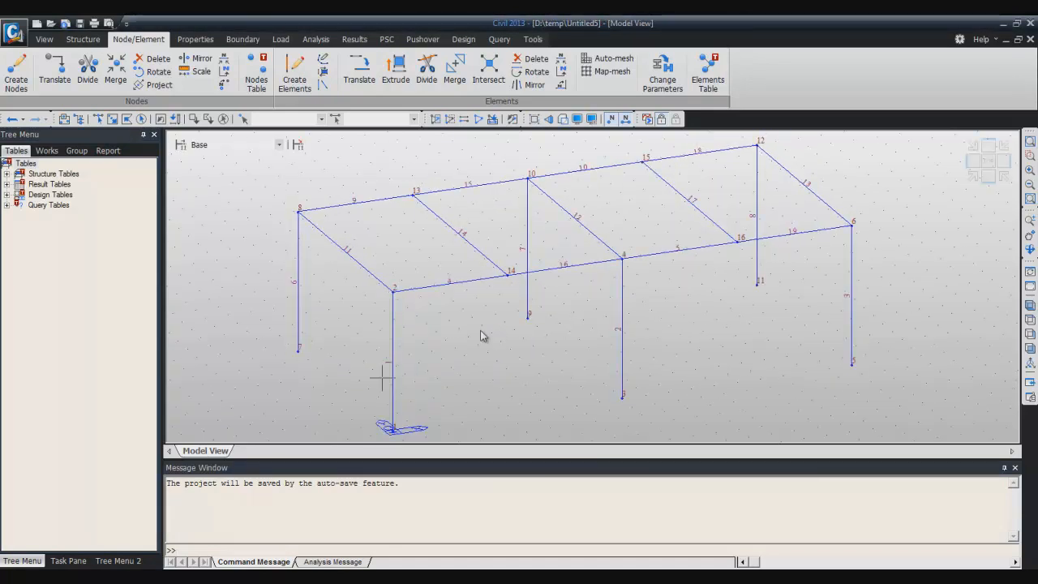